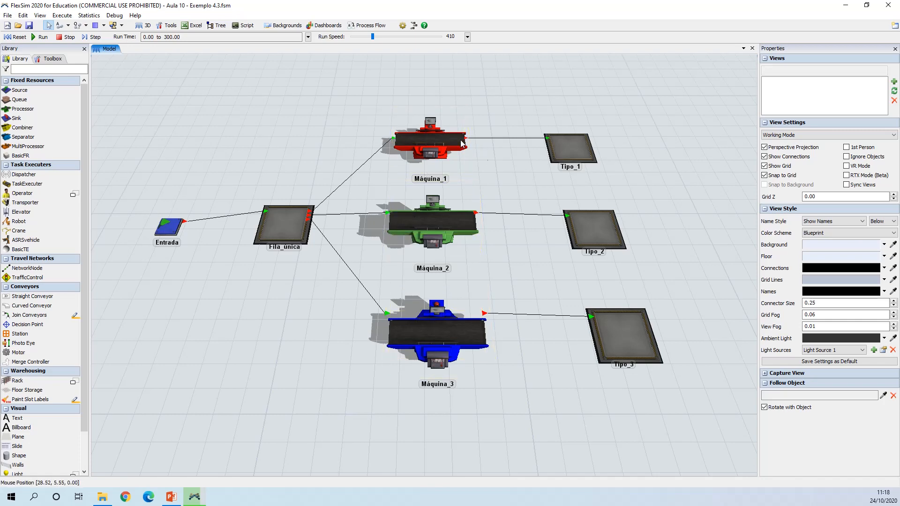
Add an On Creation trigger to the Entrada source that sets the item's "Type" label and color using duniform(1,3)
drag(281, 165, 291, 176)
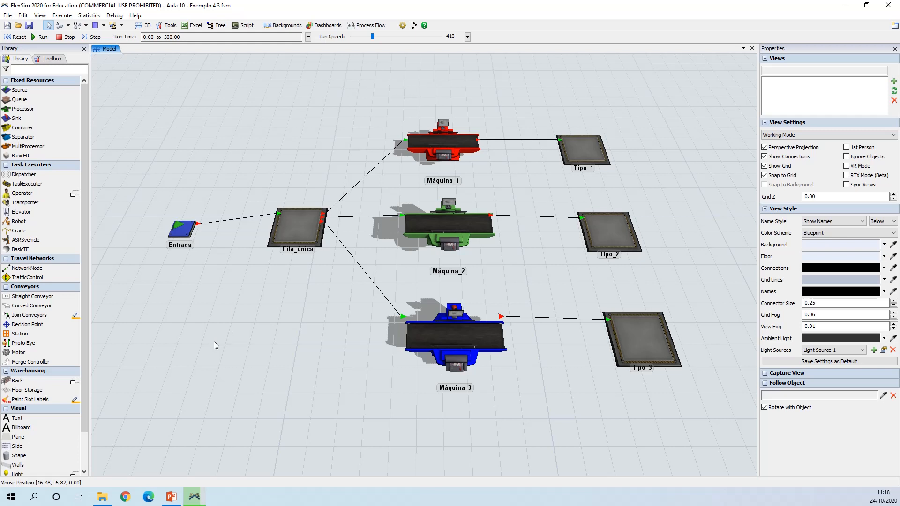
click(171, 227)
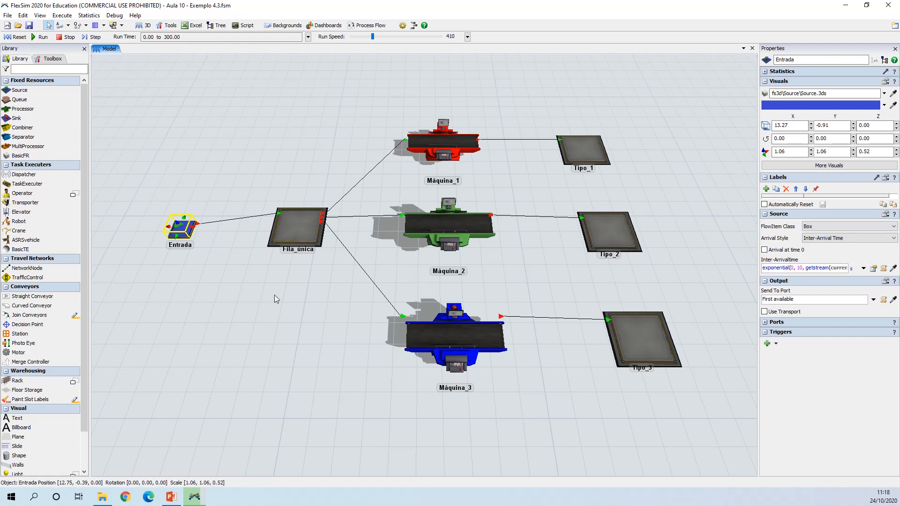
click(766, 332)
click(766, 333)
click(768, 343)
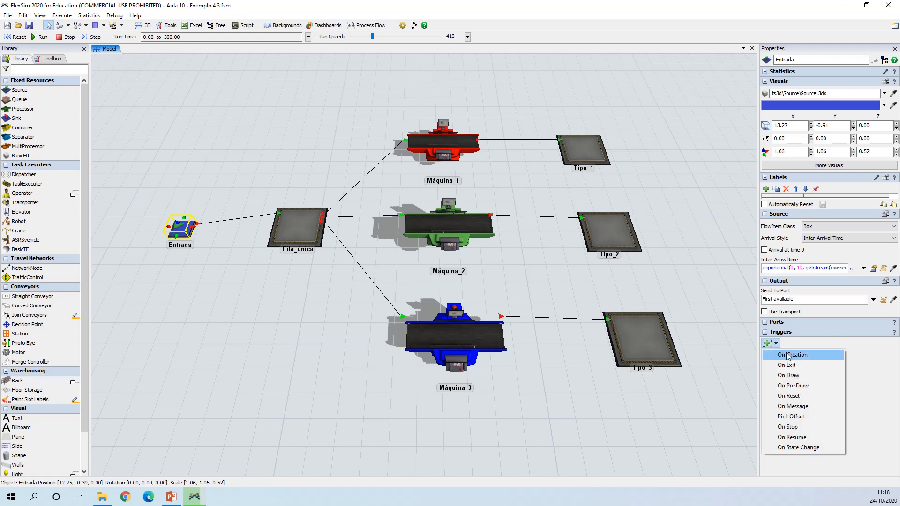
click(788, 356)
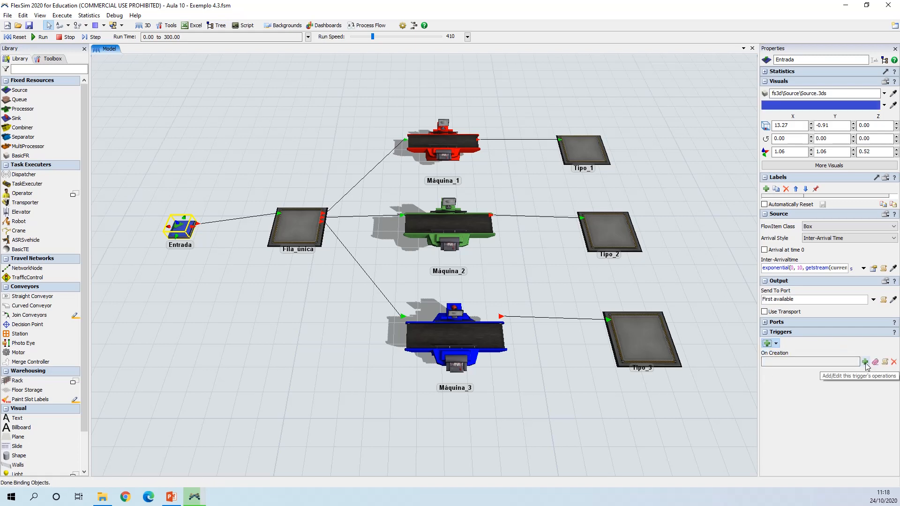
click(865, 363)
mouse_move(817, 375)
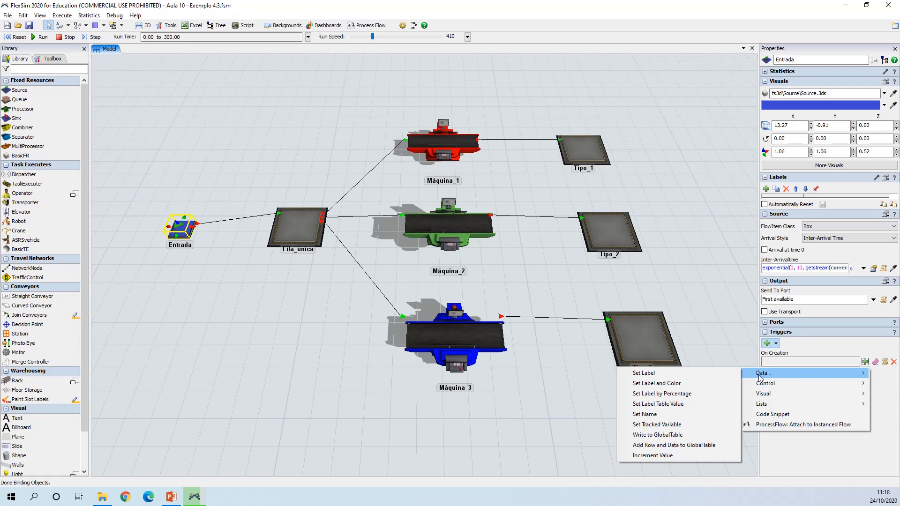
click(676, 385)
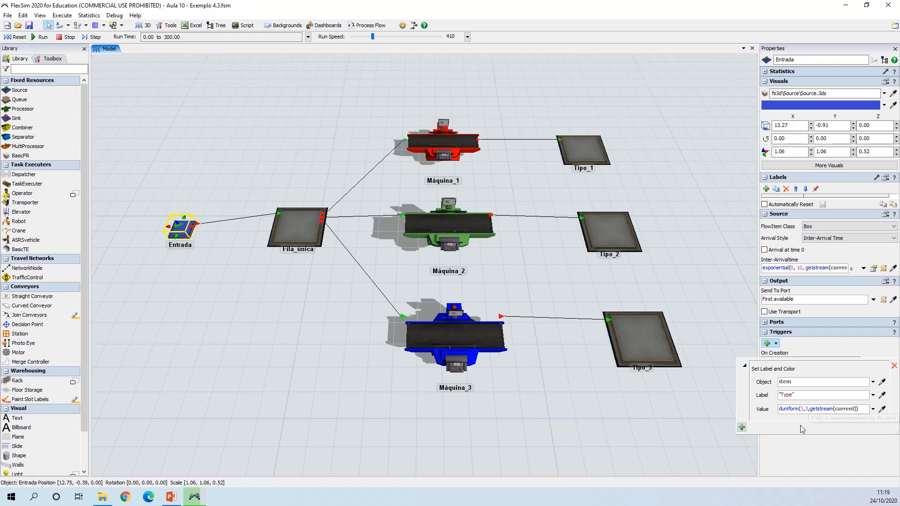
click(802, 449)
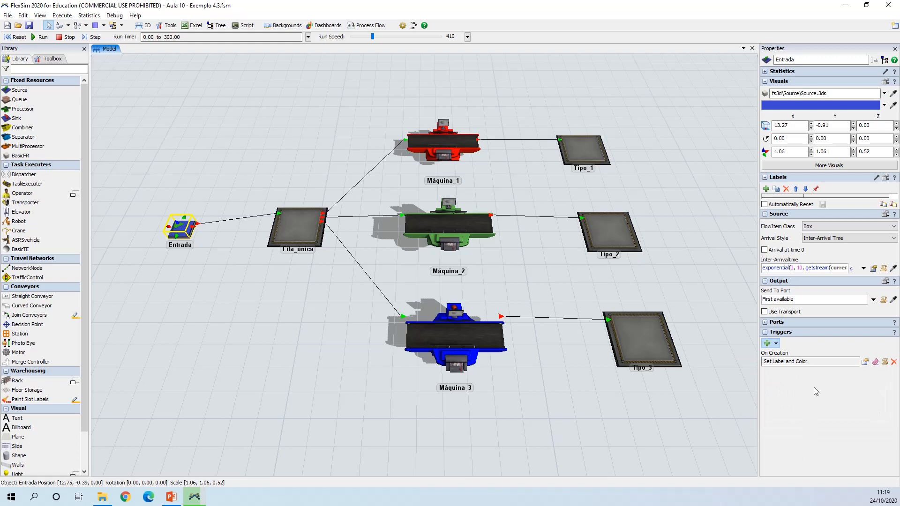
click(765, 333)
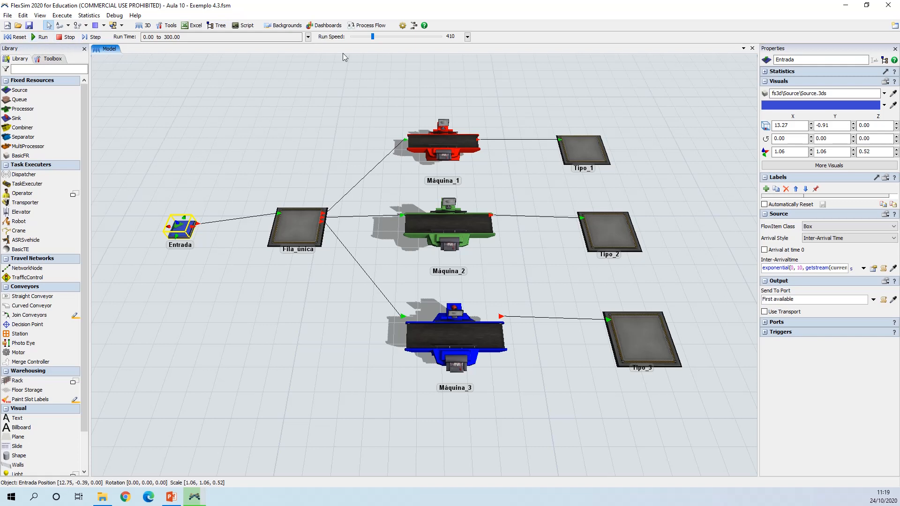
Lower the run speed to about 8.35, run the model to watch the colored items, and reset it
drag(368, 37, 358, 37)
click(40, 37)
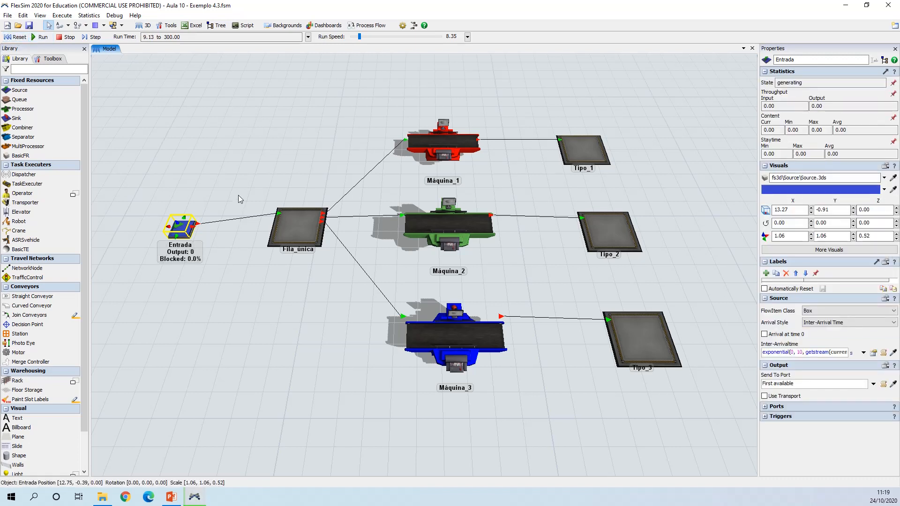
click(238, 195)
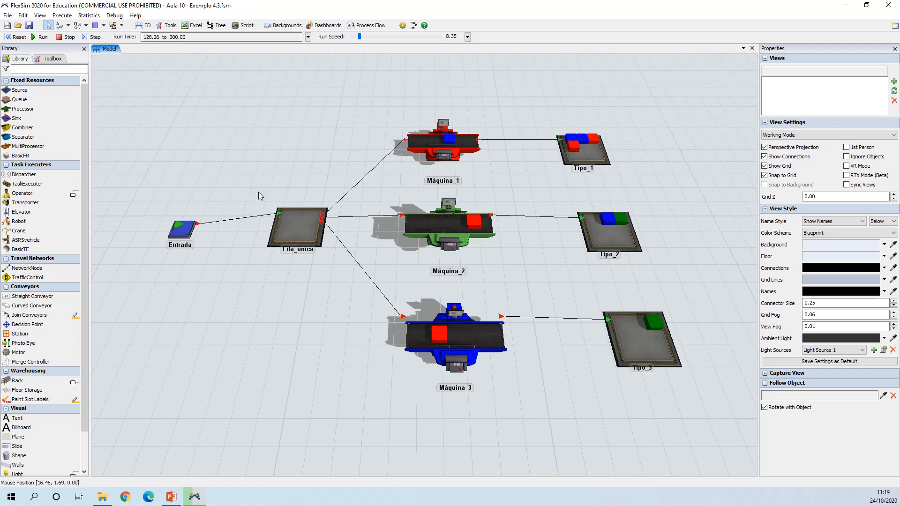
click(16, 38)
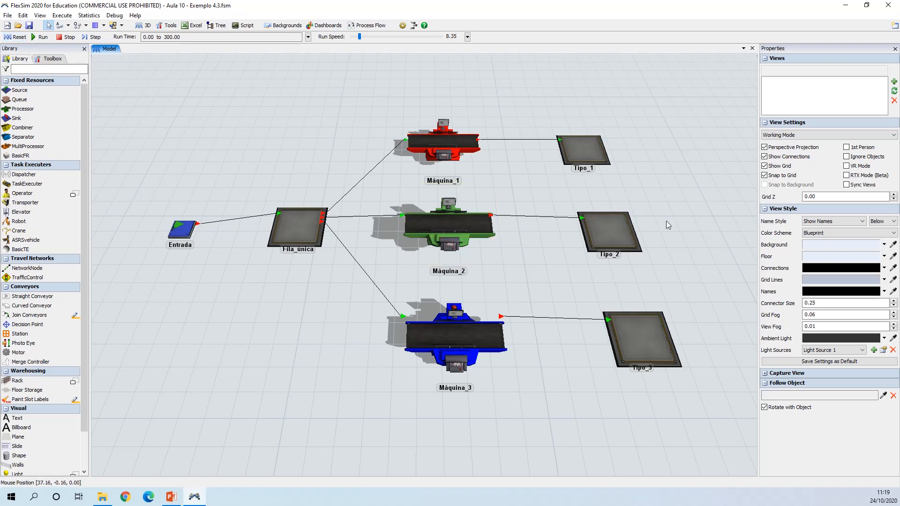
Switch the Entrada source to an Arrival Schedule and set the quantity of its single arrival to 50
click(181, 229)
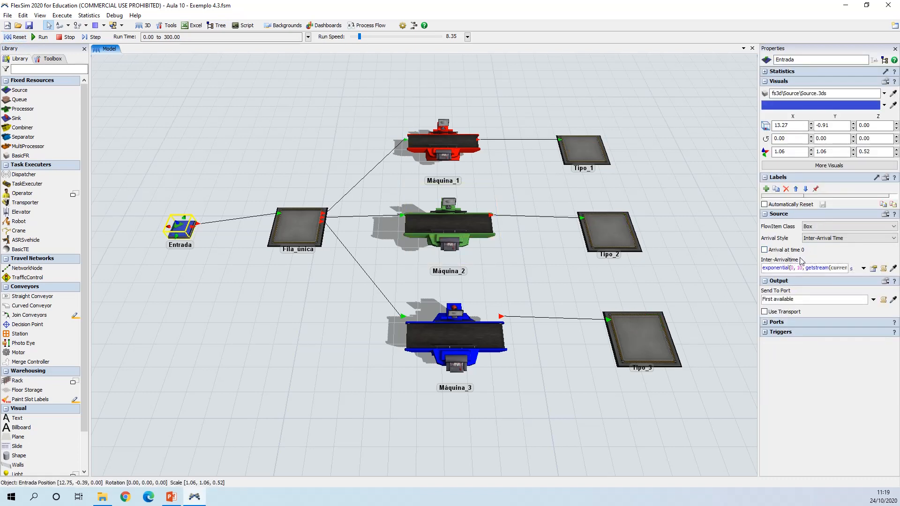
click(864, 240)
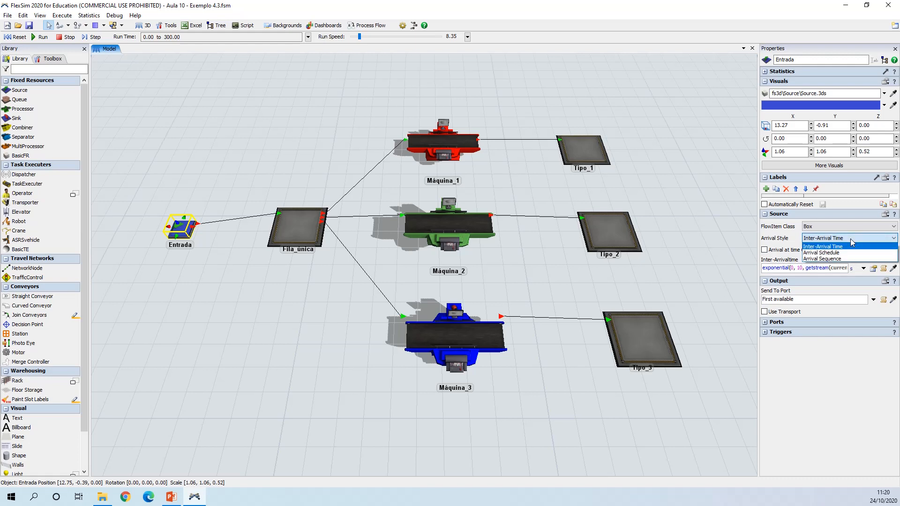
click(840, 253)
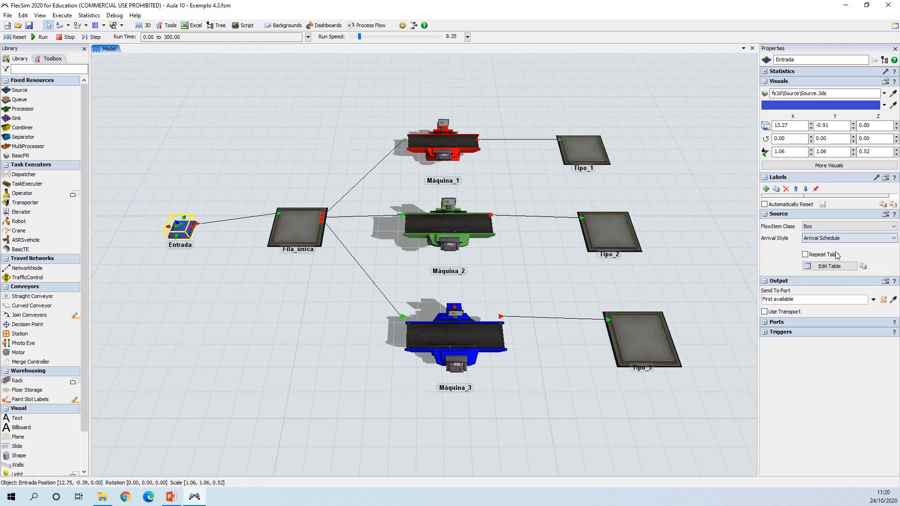
click(829, 266)
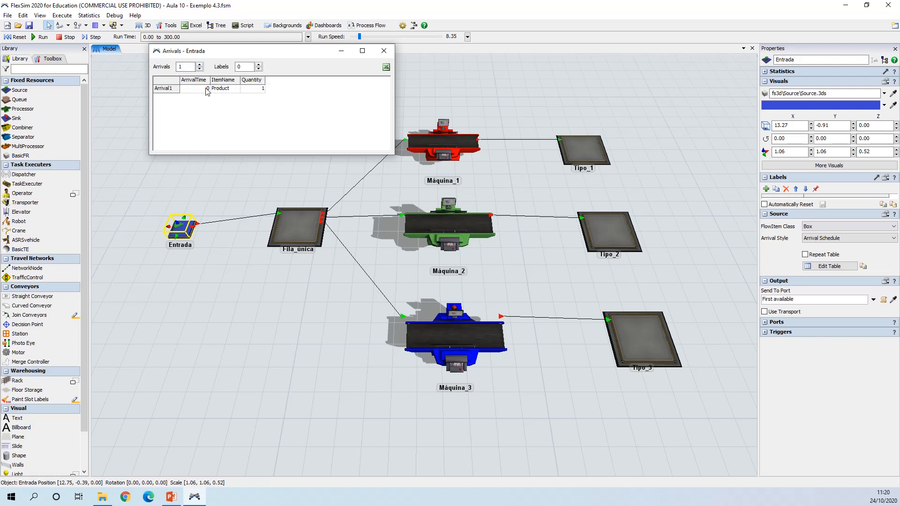
double_click(259, 91)
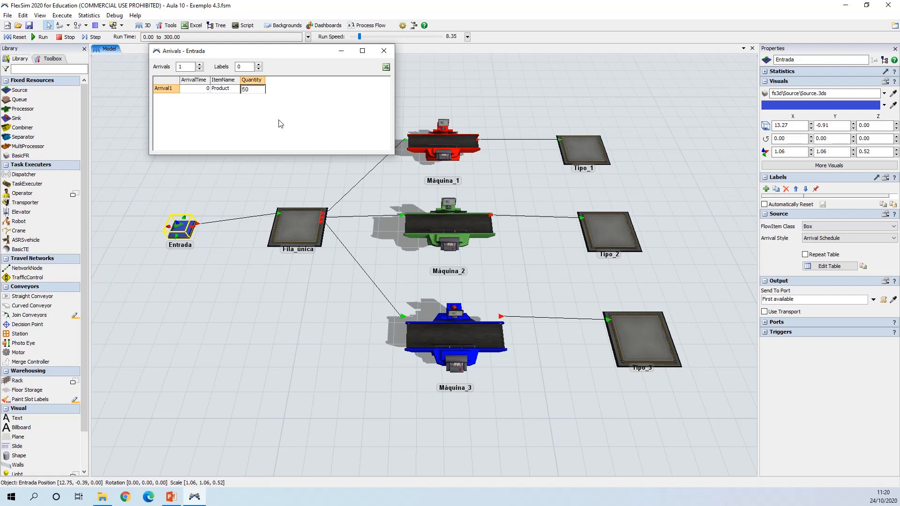
key(Return)
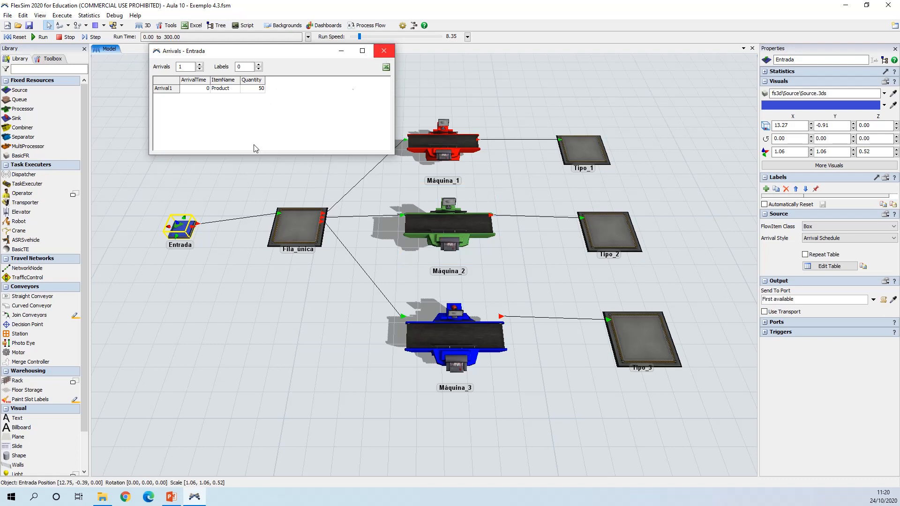
click(387, 52)
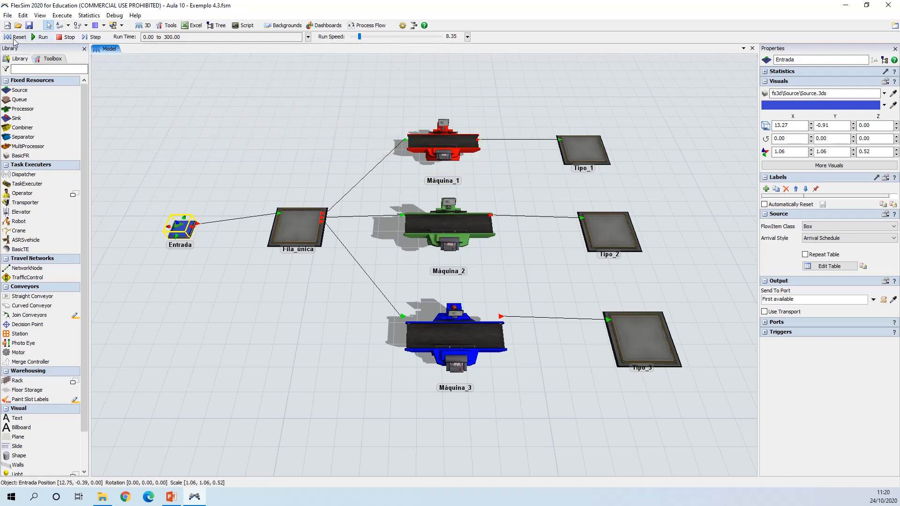
Run the model to check how the scheduled batch enters Fila_única, and reset it
click(23, 39)
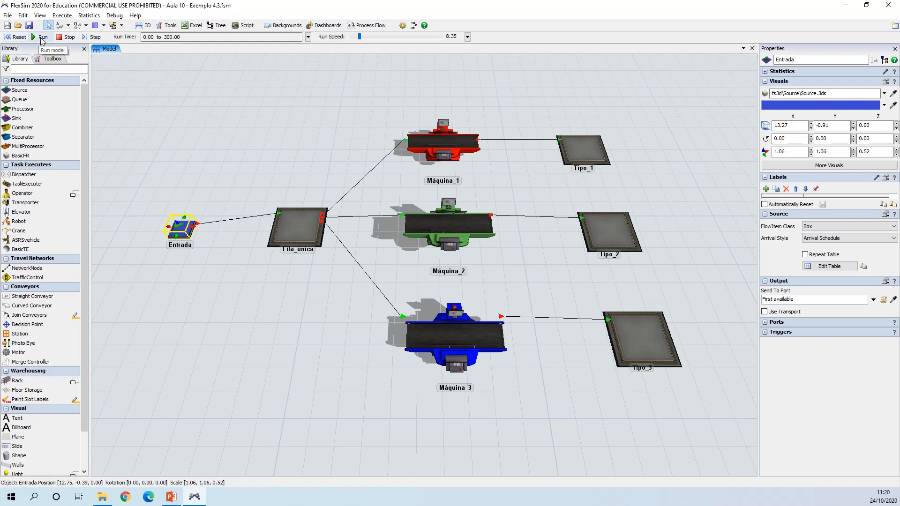
click(42, 37)
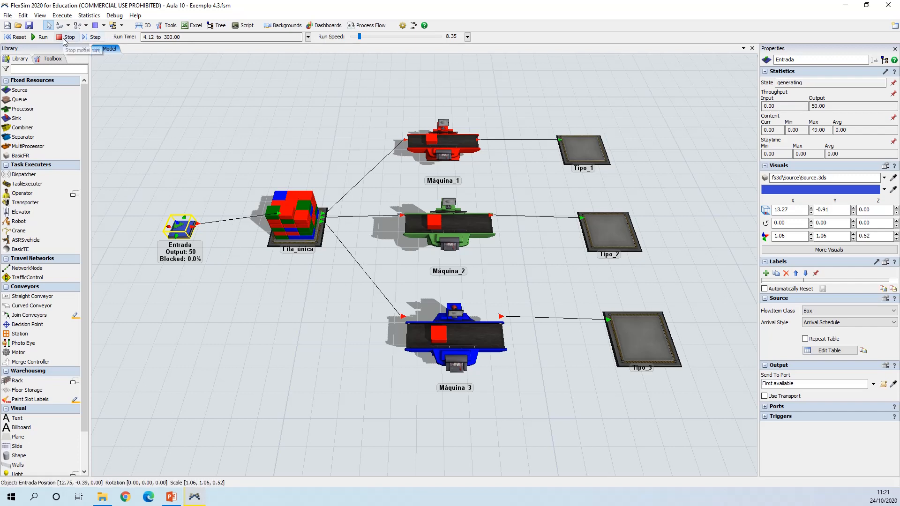
click(16, 36)
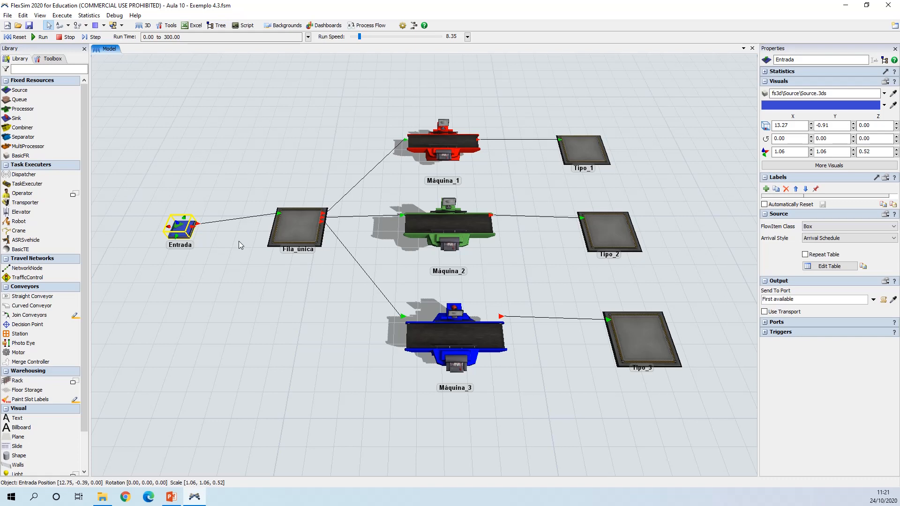
Set Fila_única's Send To Port rule to Port By Case on item.Type and add two cases besides the default
click(298, 229)
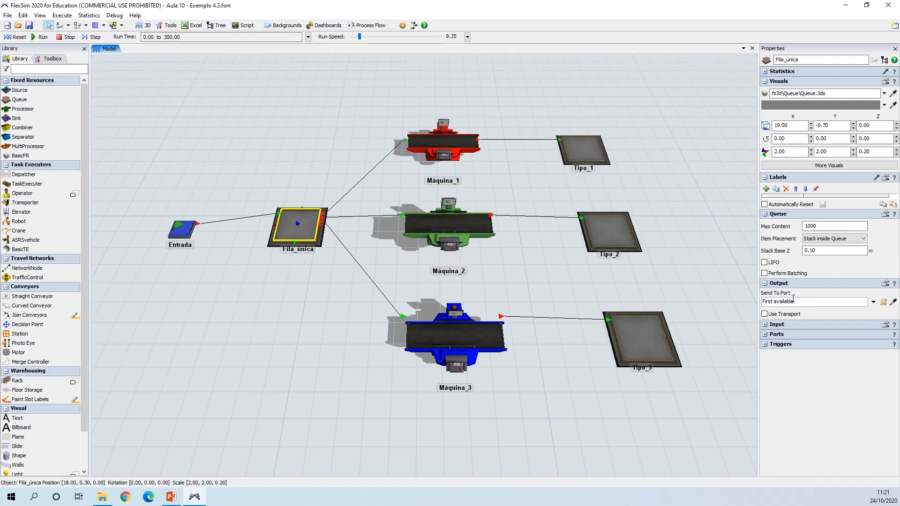
click(873, 303)
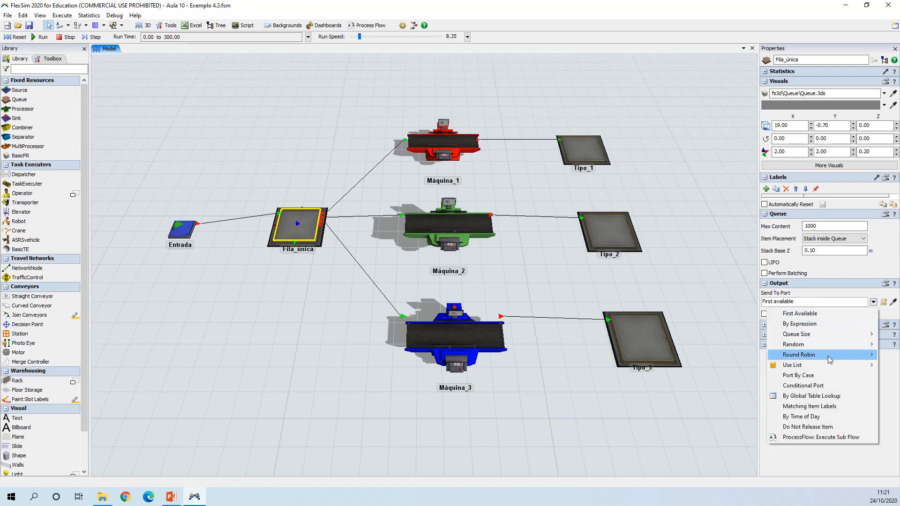
click(820, 376)
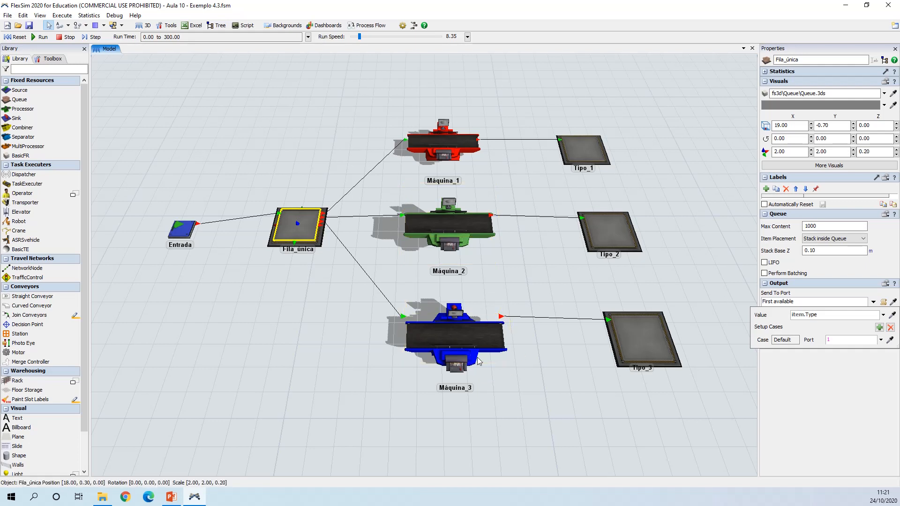
click(880, 328)
click(879, 327)
Route case 2 to port 2 and case 3 to port 3 in Fila_única's Port By Case rule
click(779, 355)
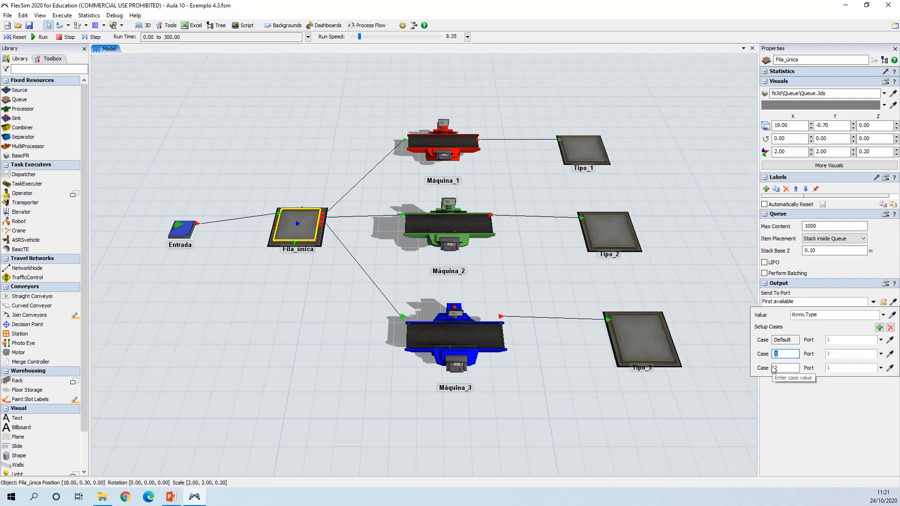
key(Tab)
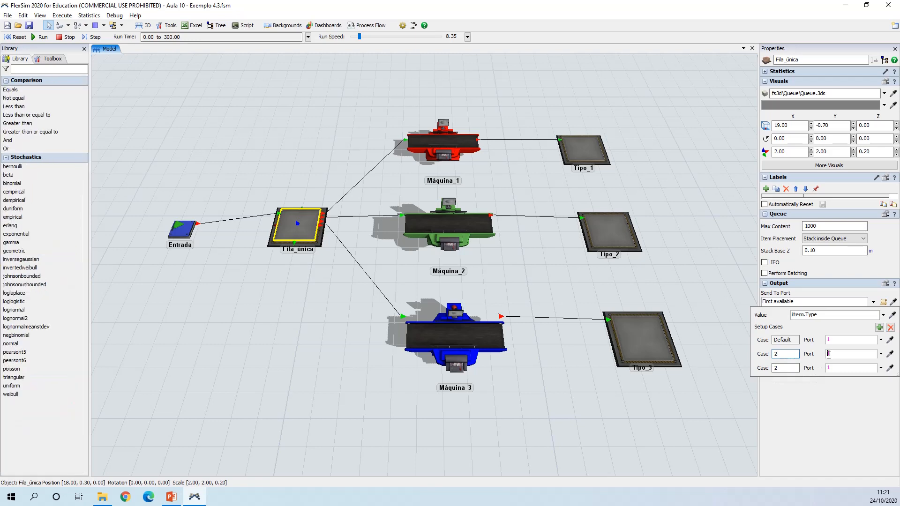
text(2)
click(794, 368)
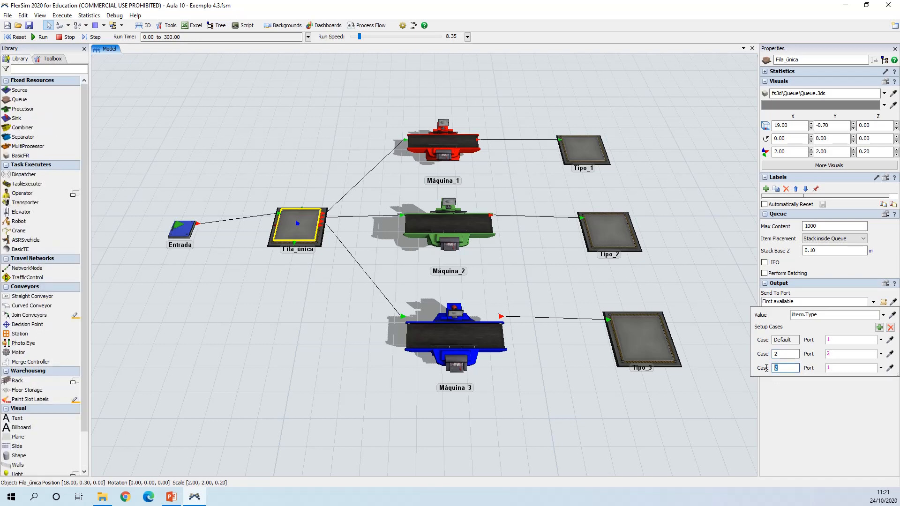
text(3)
click(840, 368)
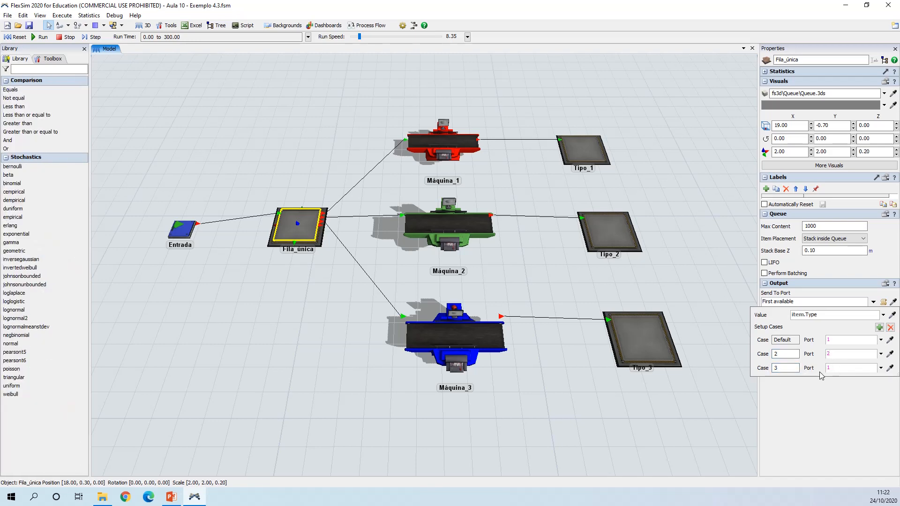
key(BackSpace)
text(3)
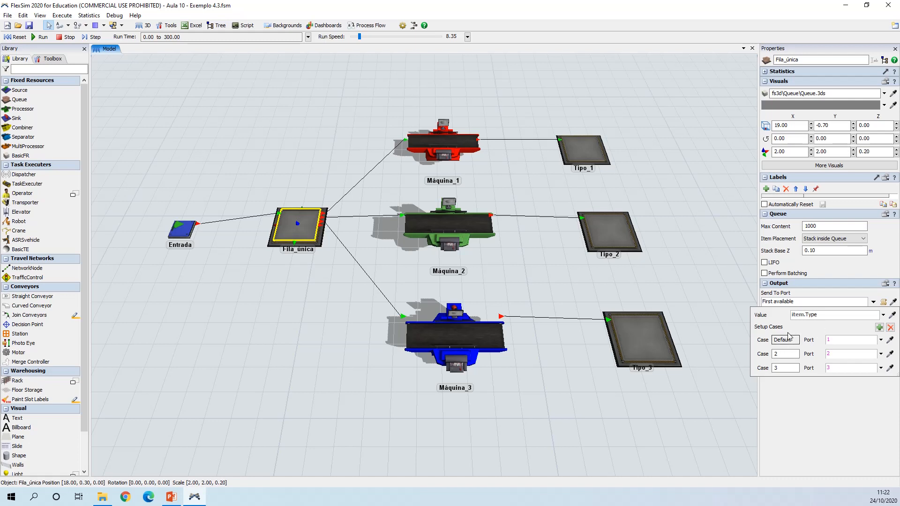
click(831, 415)
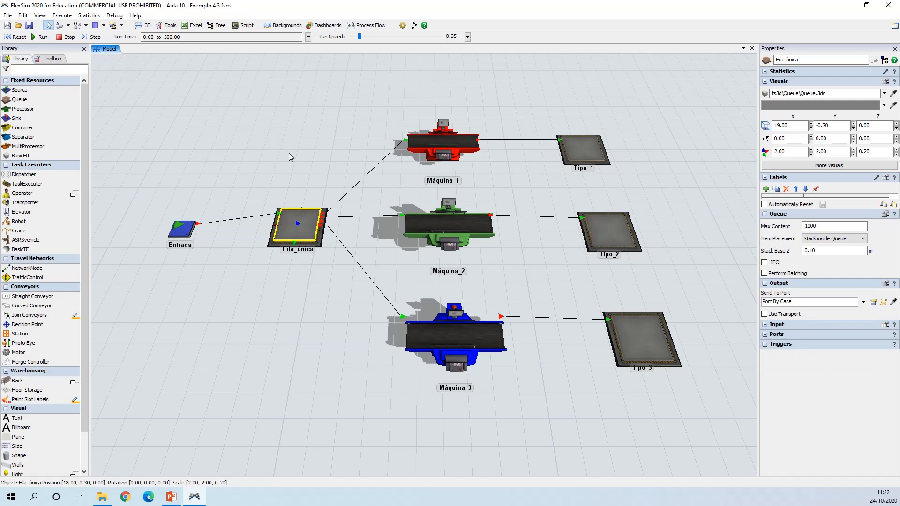
Run the model to check how items are routed by type to the three machines, then stop and reset it
click(16, 37)
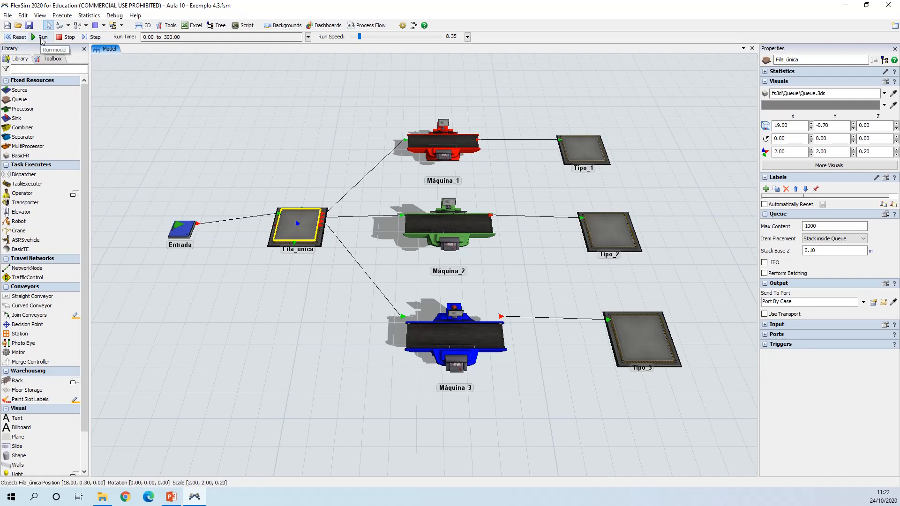
click(42, 37)
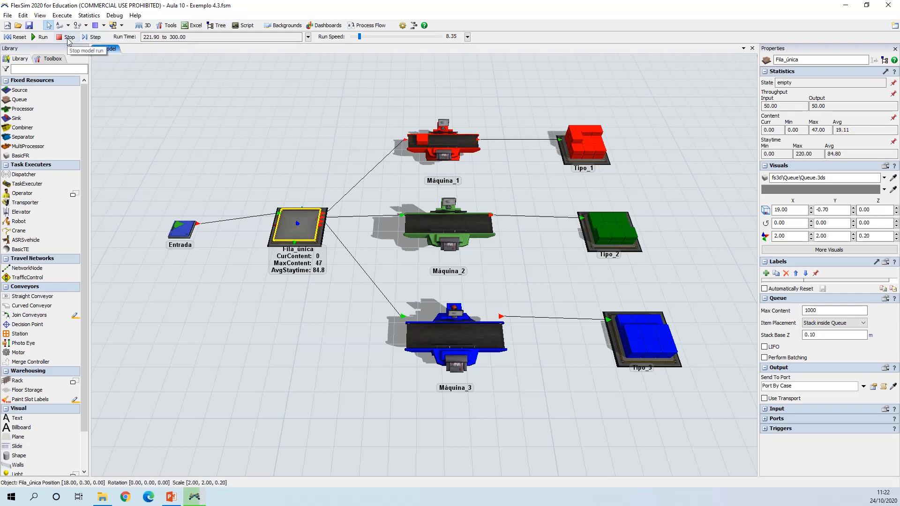
click(68, 39)
click(15, 36)
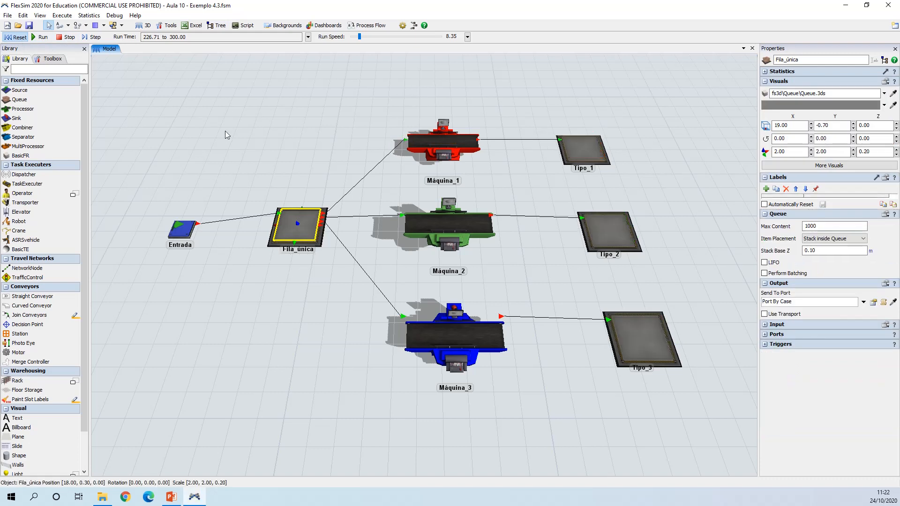
Review the setup and process times of Máquina_1, Máquina_2 and Máquina_3
click(425, 159)
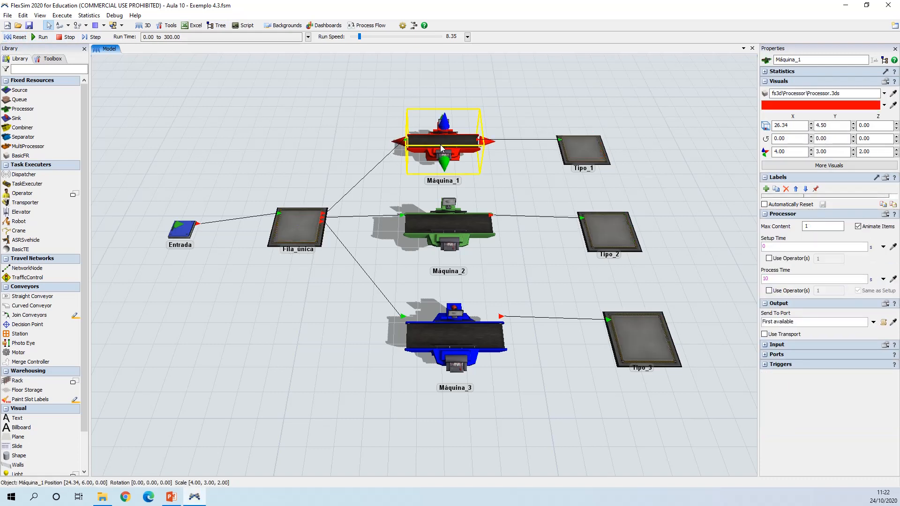
click(445, 232)
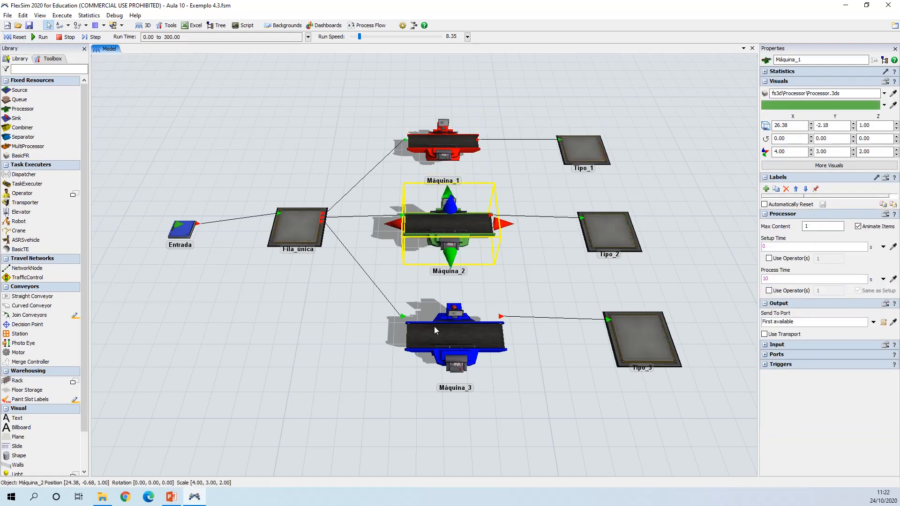
click(443, 344)
Set Máquina_1's setup time to 5 s
click(435, 140)
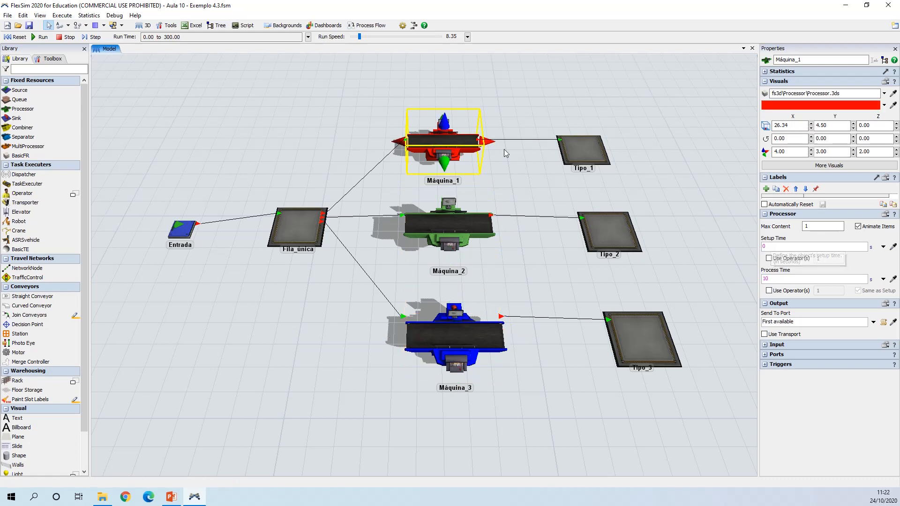
double_click(438, 138)
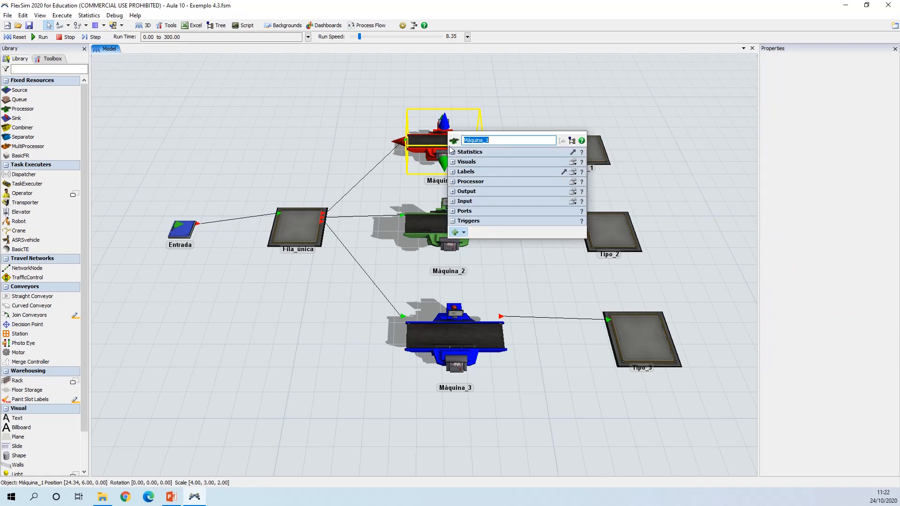
click(453, 183)
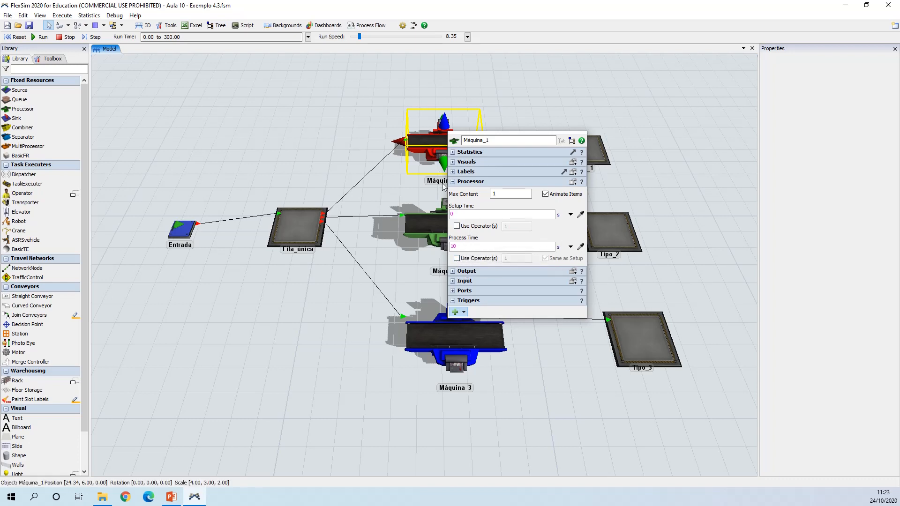
click(457, 272)
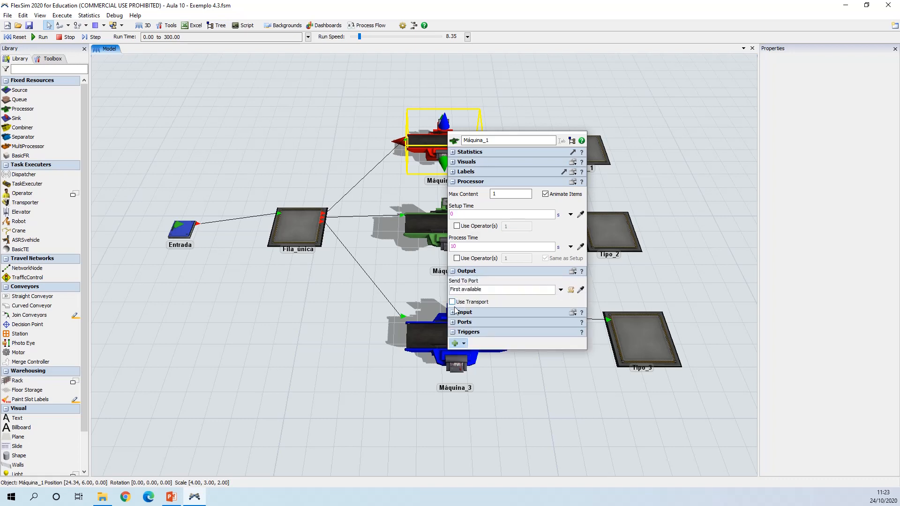
click(453, 272)
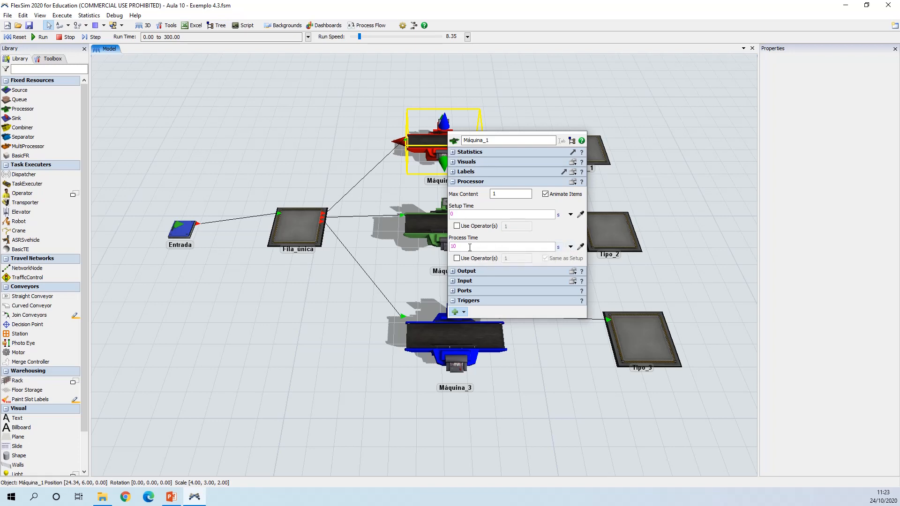
click(460, 215)
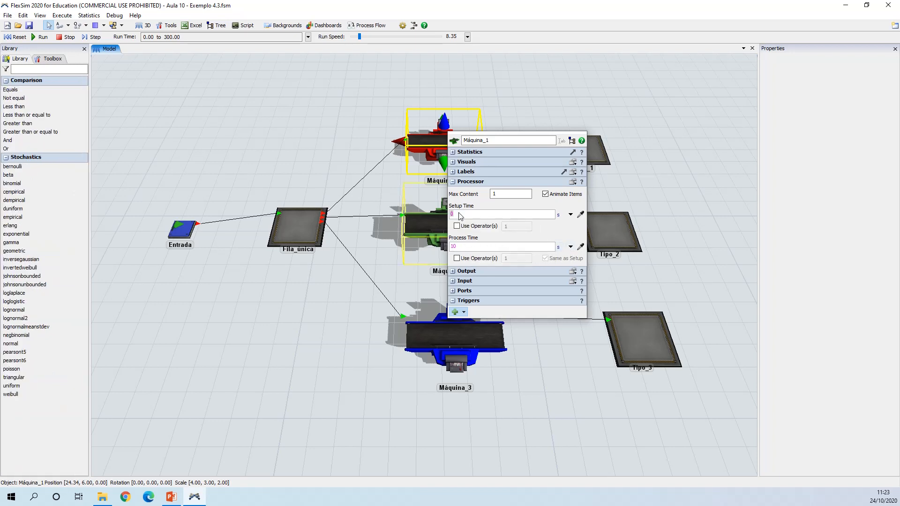
text(5)
click(609, 194)
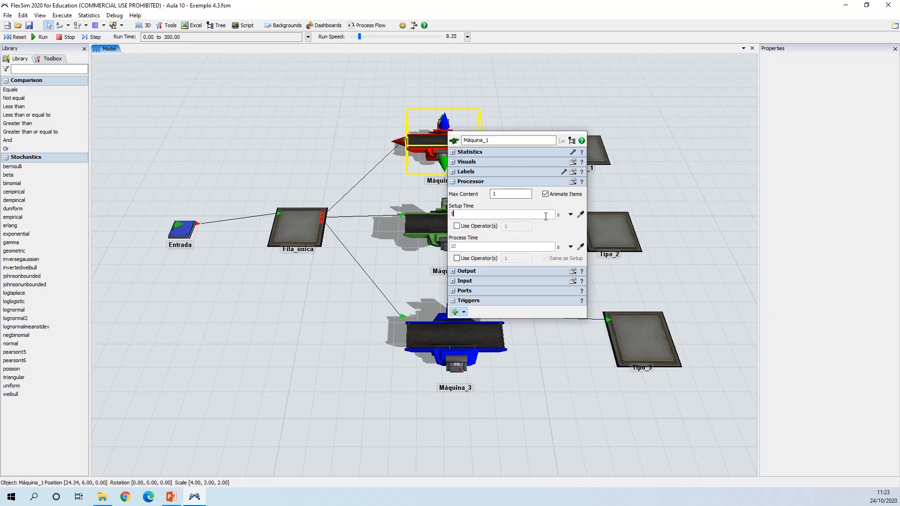
click(473, 216)
click(453, 182)
Set Máquina_2's process time to 12 s and its setup time to 6 s
click(434, 222)
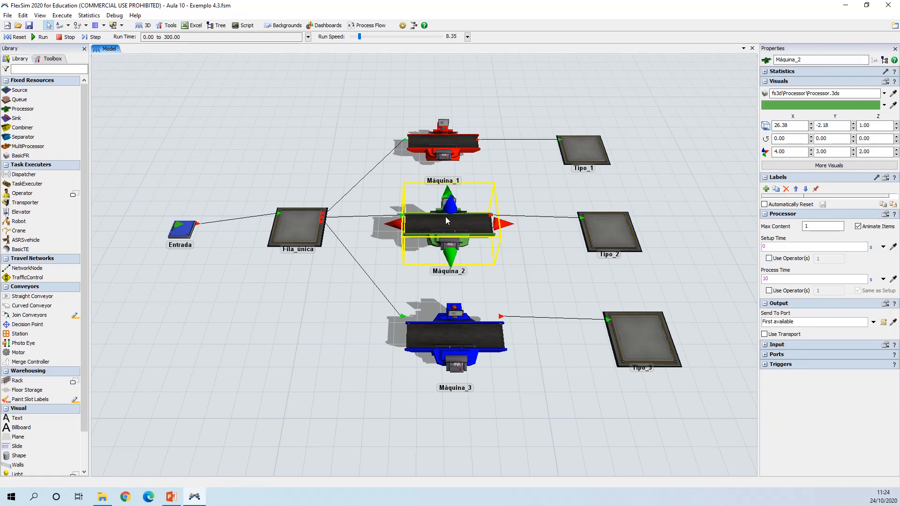
double_click(446, 217)
click(461, 262)
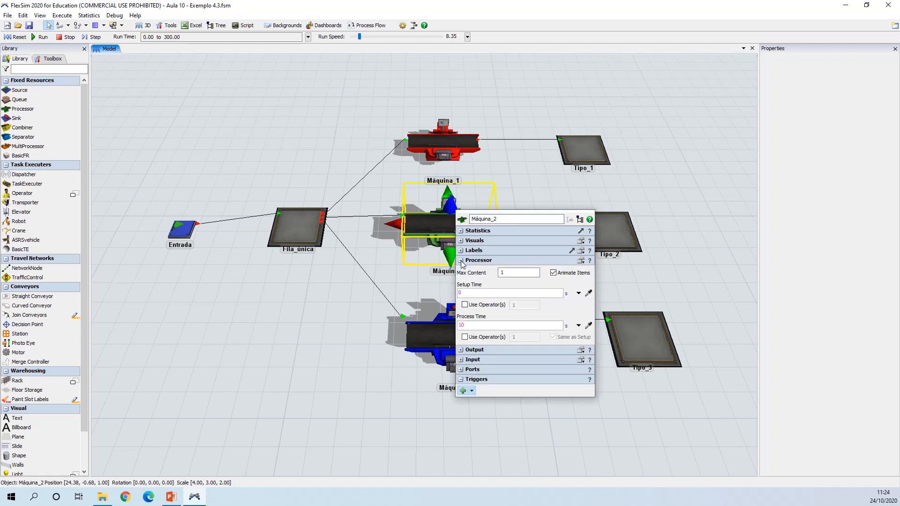
click(470, 325)
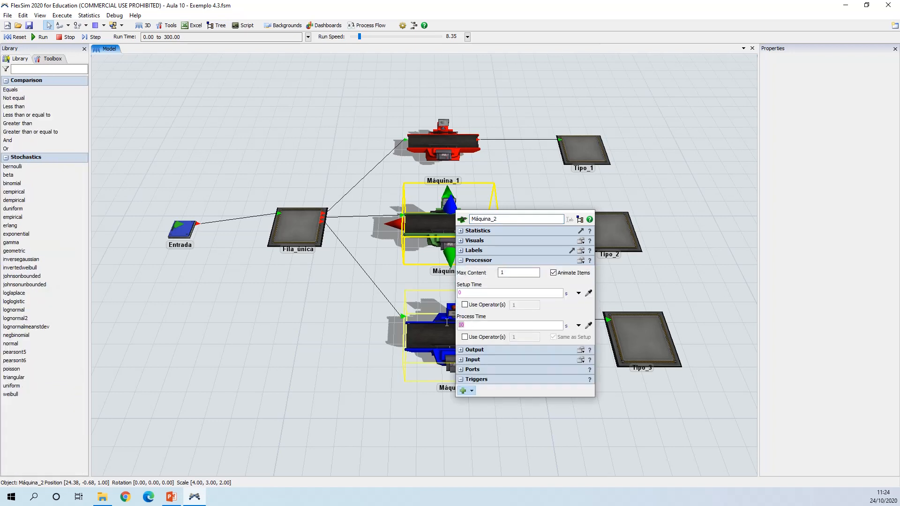
key(shift+Tab)
key(shift+Tab)
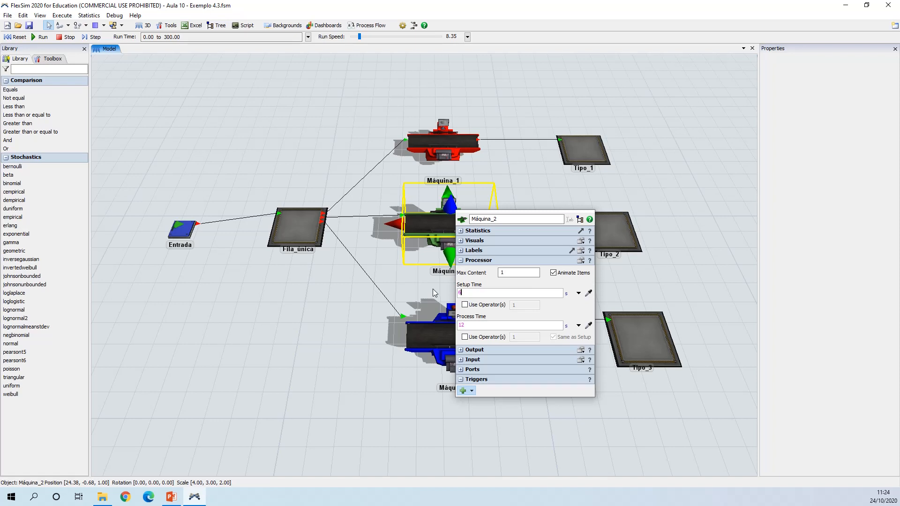
Set Máquina_3's process time to 14 s and its setup time to 7 s
click(446, 333)
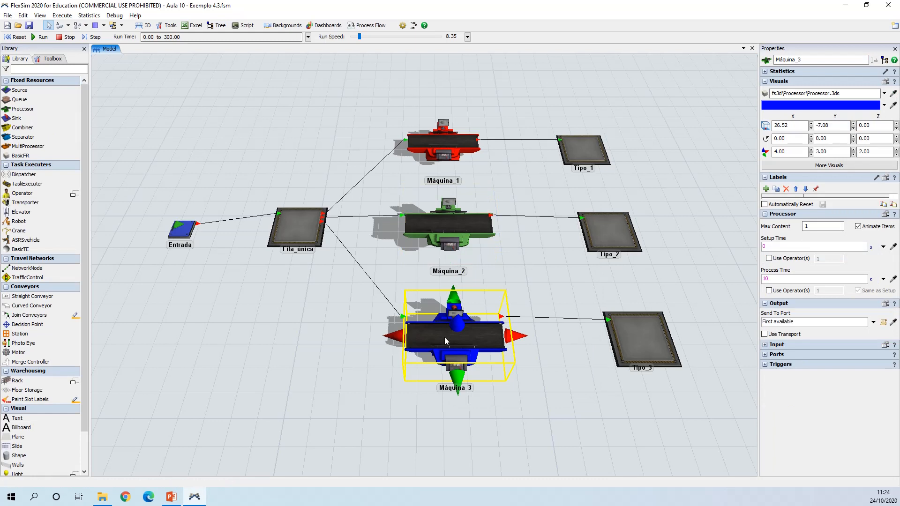
double_click(444, 337)
click(470, 411)
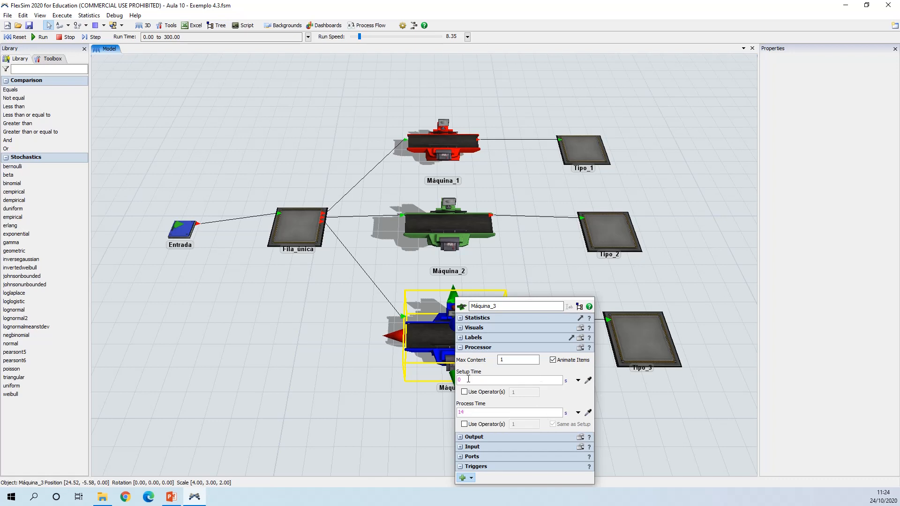
text(7)
click(409, 278)
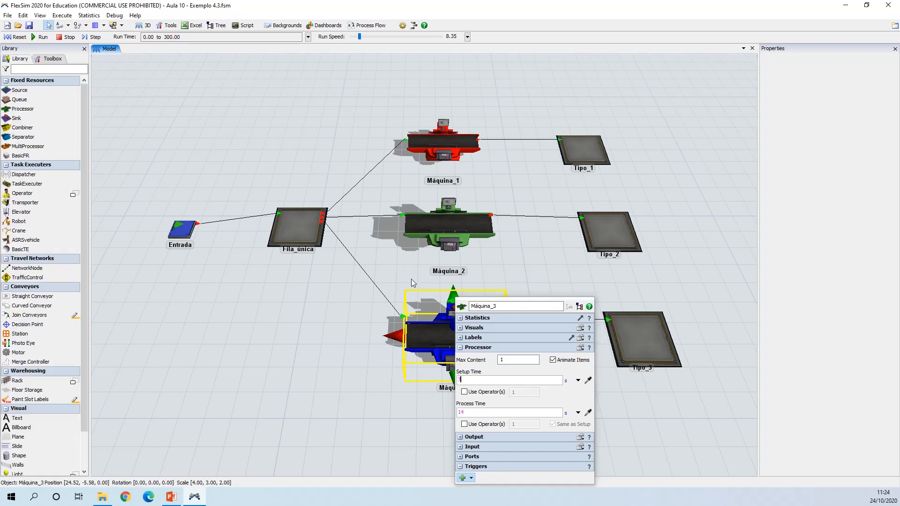
Run the model at a speed of 2.86 to check how the machines apply their setup and process times, and reset it
click(16, 36)
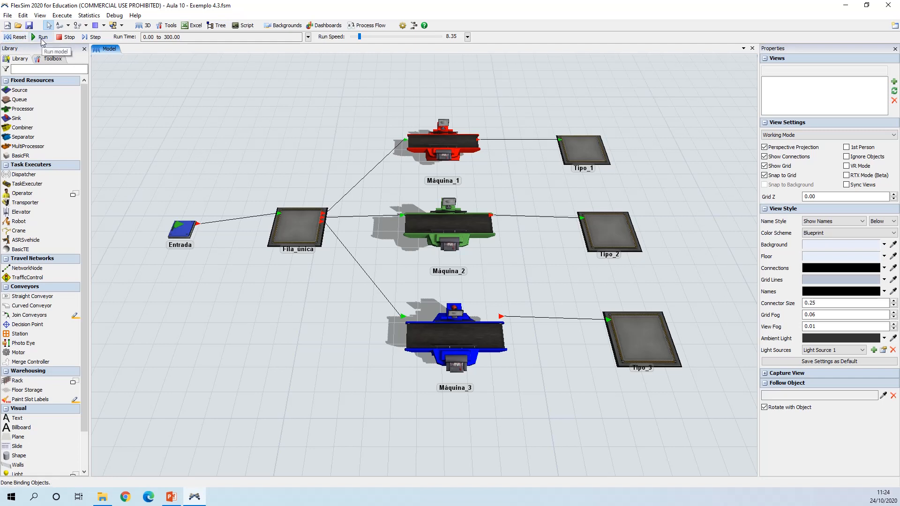
drag(359, 36, 358, 37)
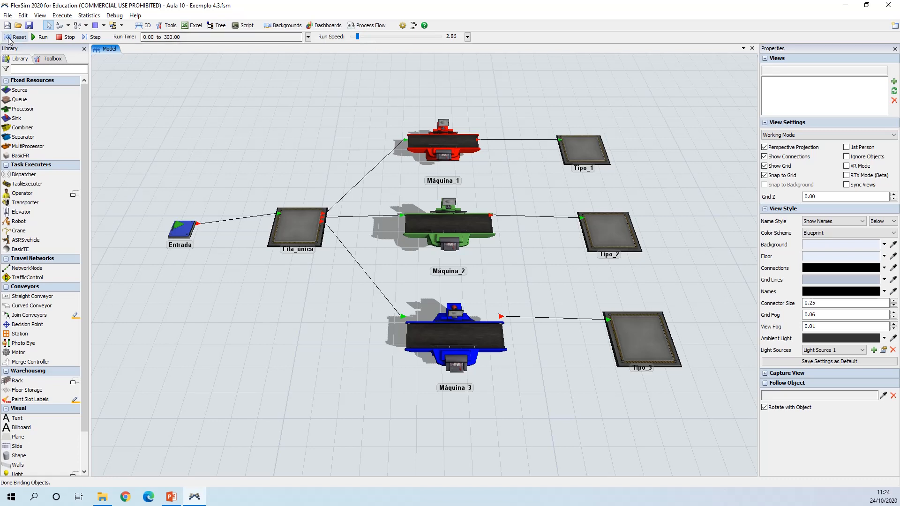
click(43, 38)
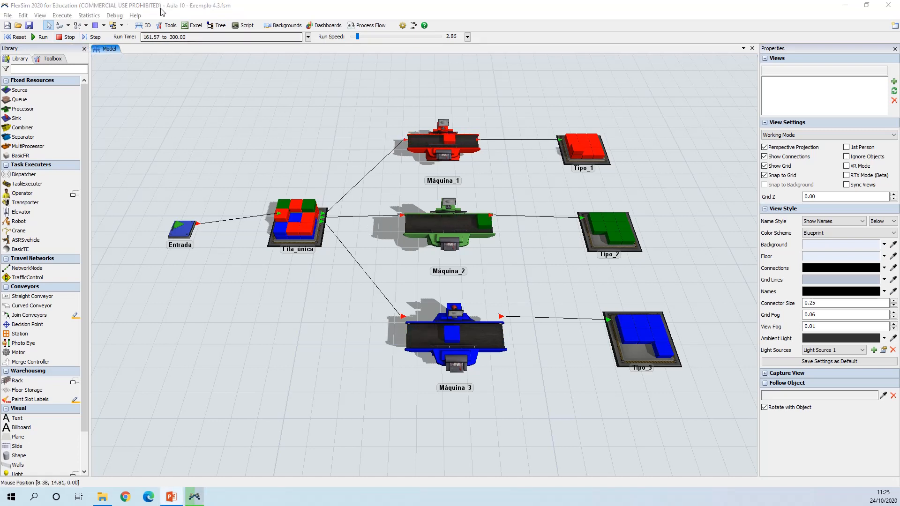
click(15, 37)
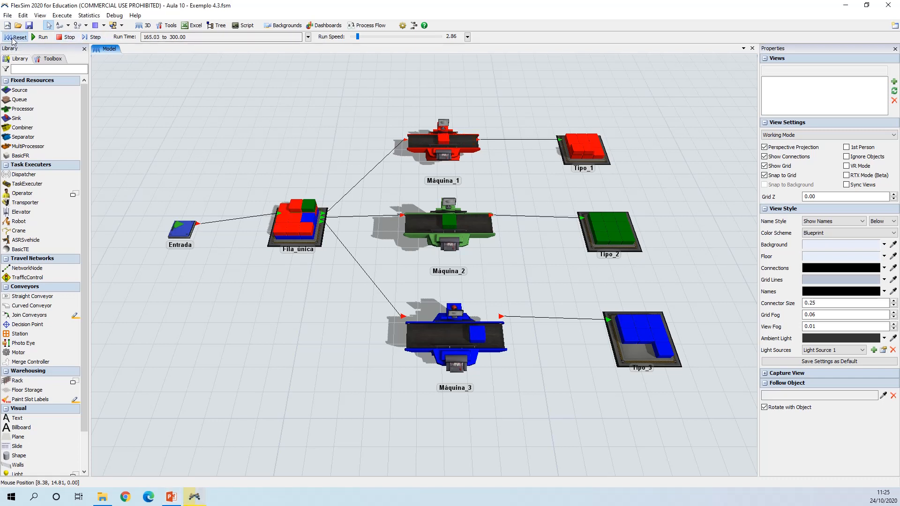
Check which triggers can be added to Máquina_1 without adding any
click(448, 142)
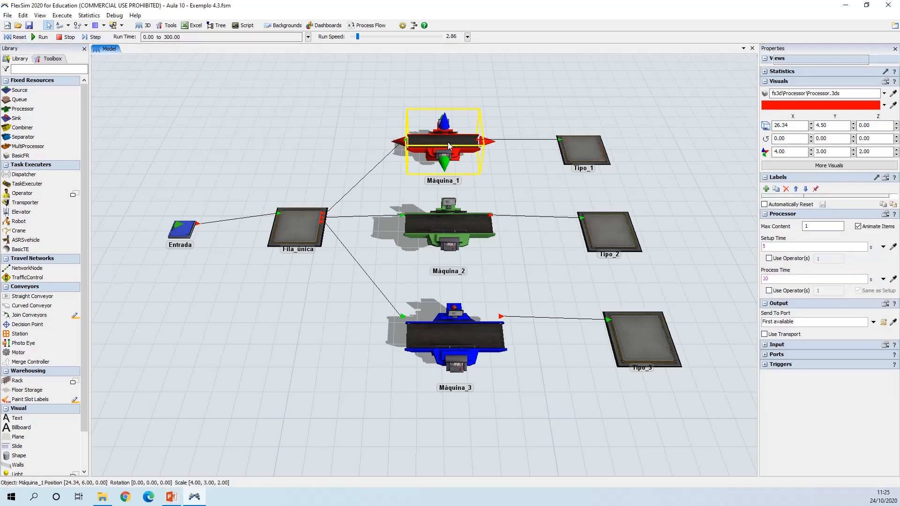
double_click(448, 143)
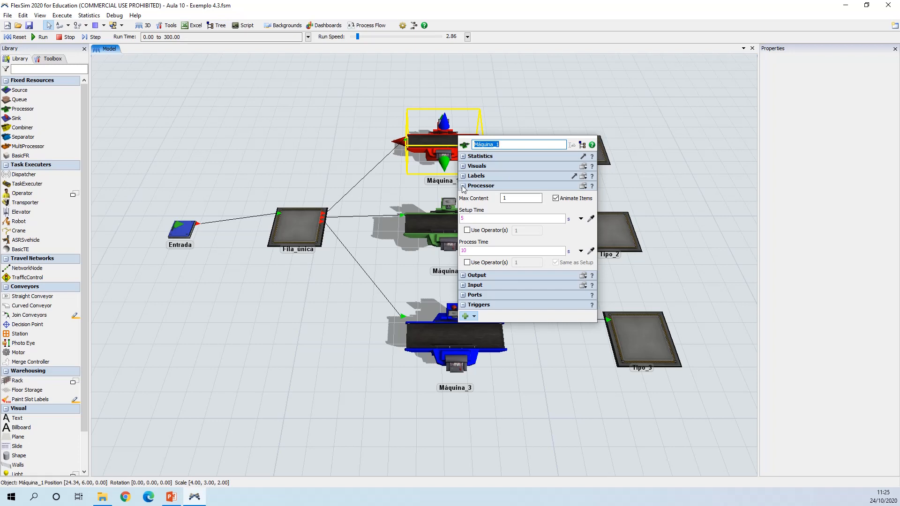
click(463, 186)
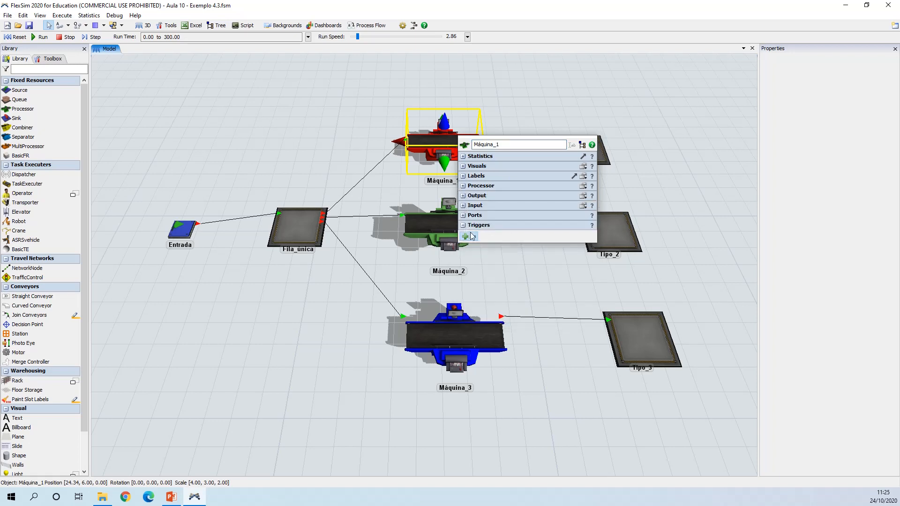
click(466, 237)
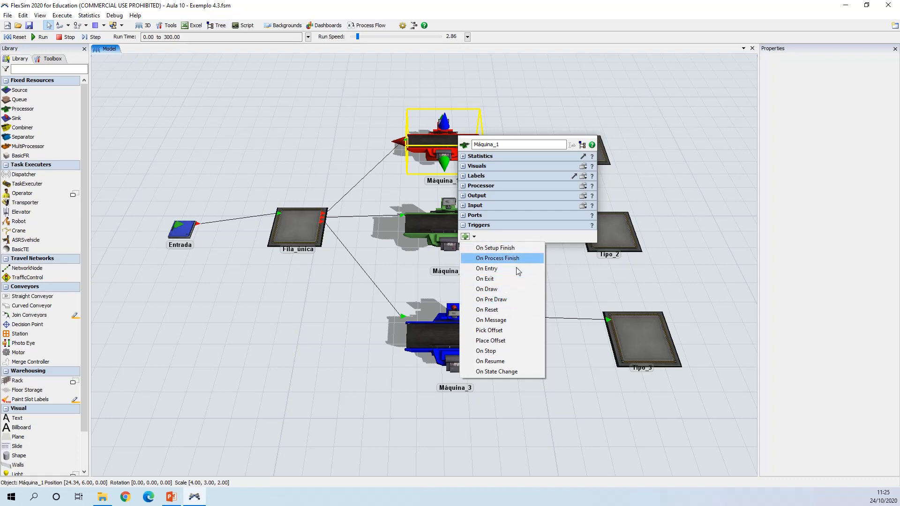
click(499, 239)
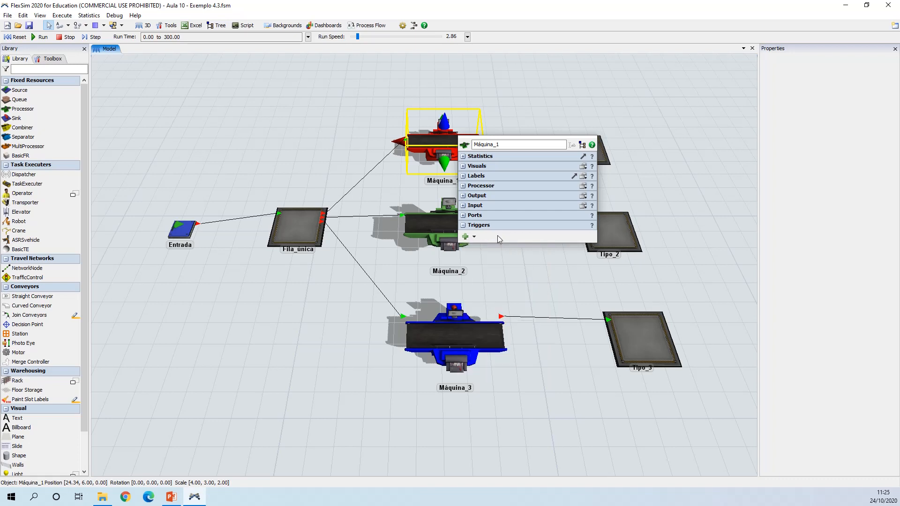
click(464, 226)
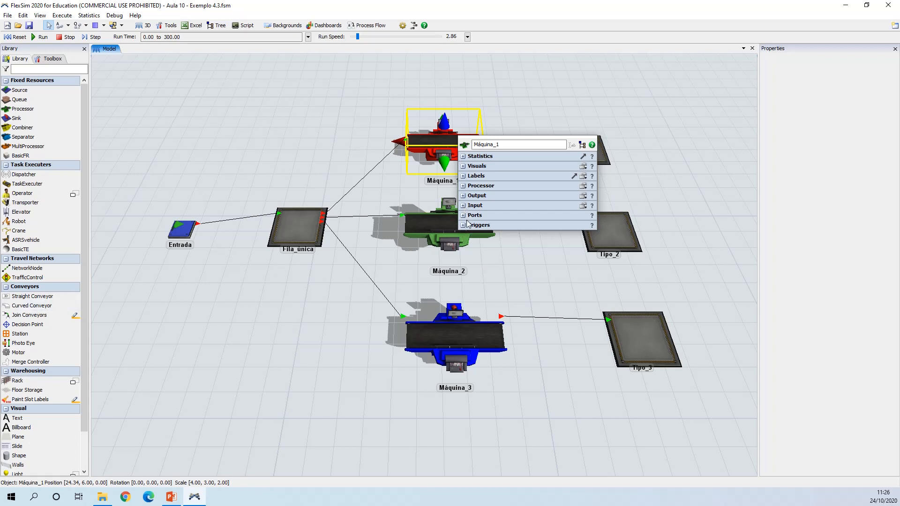
Set Máquina_1's setup time to the conditional expression getoutput(current) ? 0 : 5
click(463, 186)
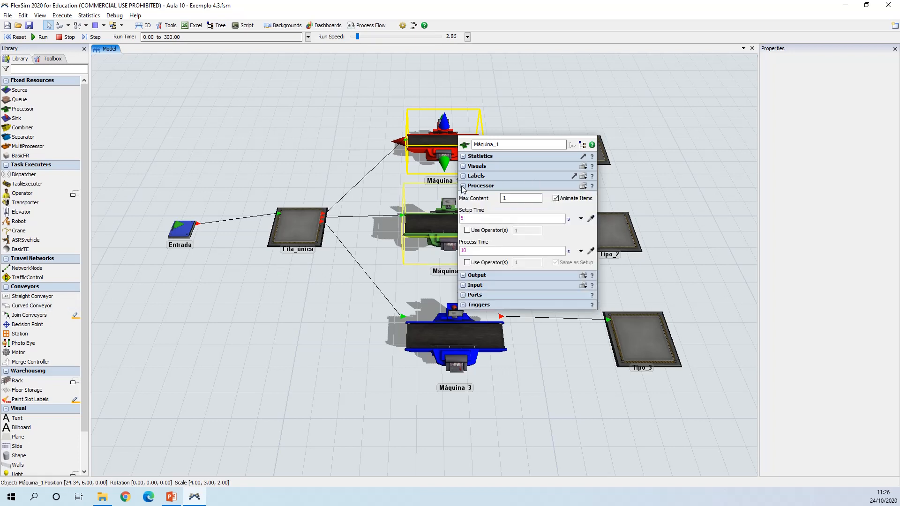
click(477, 217)
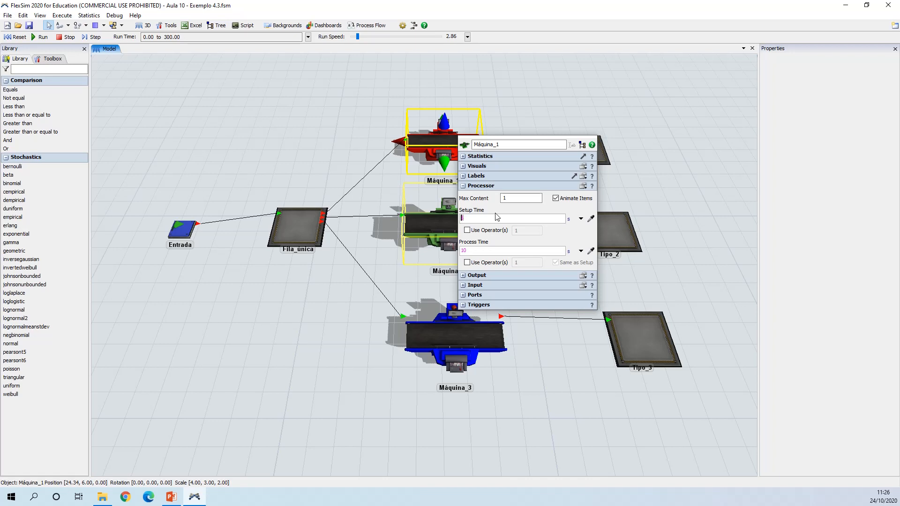
text(getou)
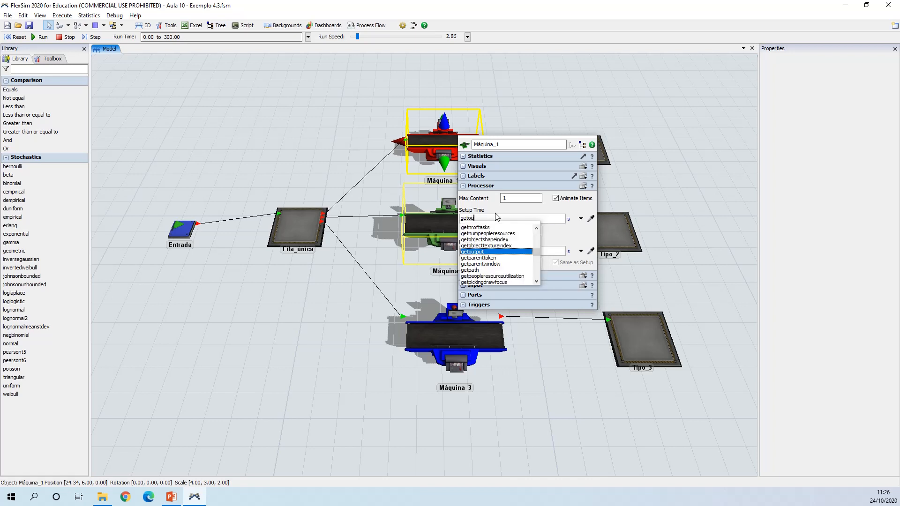
key(Return)
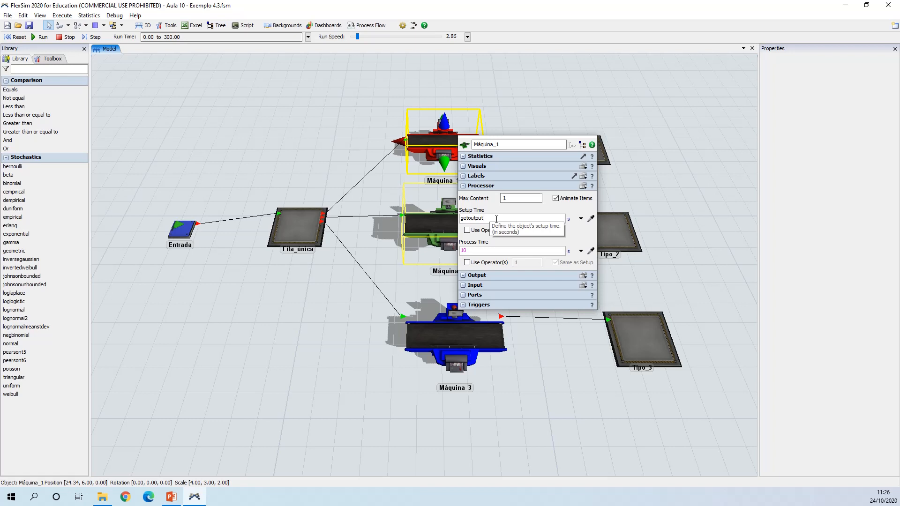
text((current)
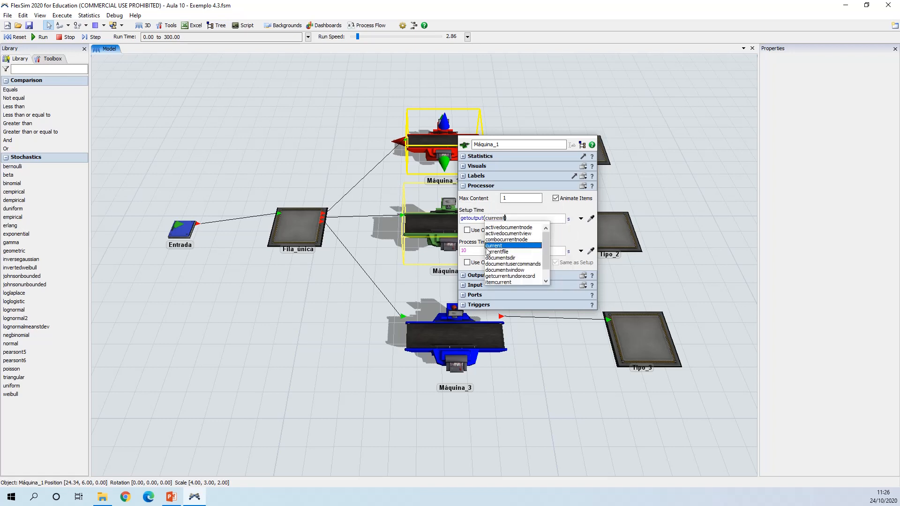
click(493, 247)
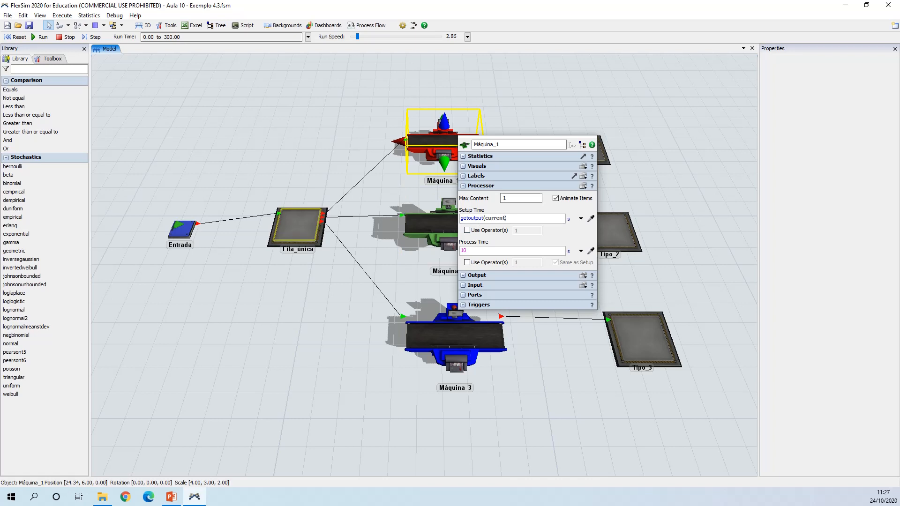
key(alt+Tab)
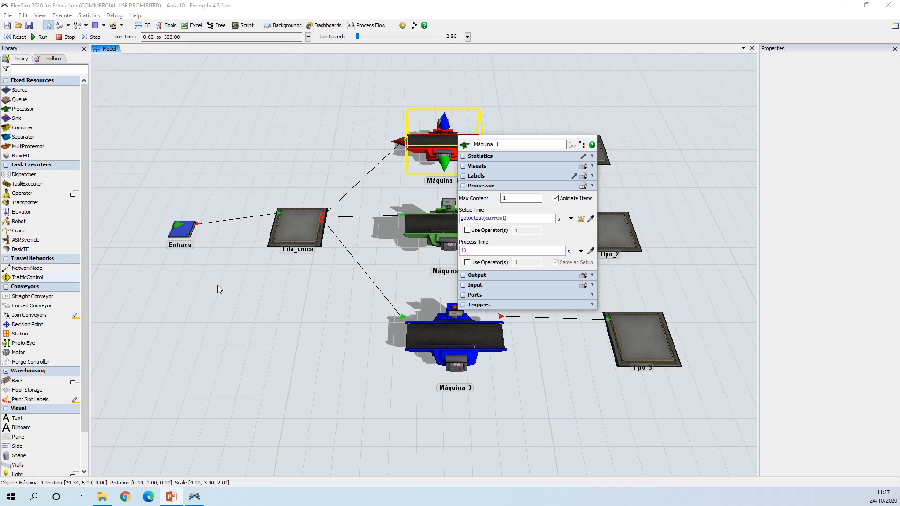
click(517, 216)
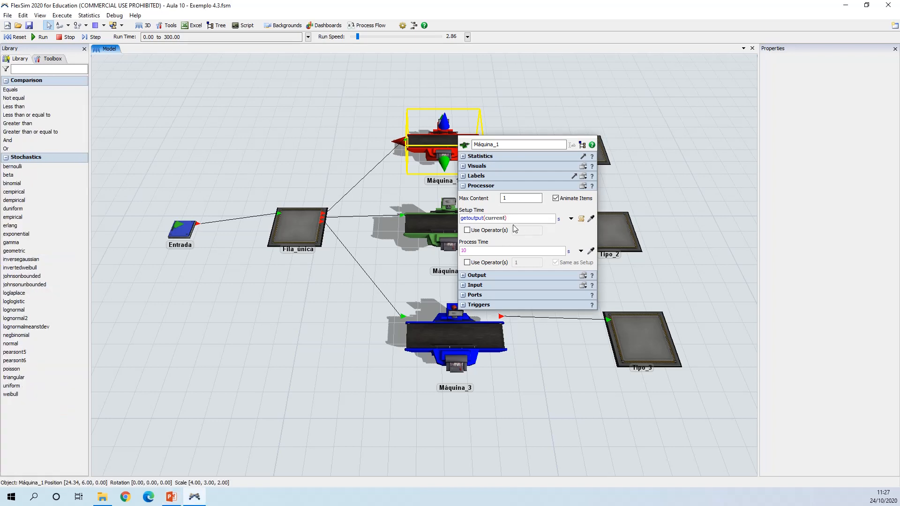
text(? 0 : 5)
key(alt+Tab)
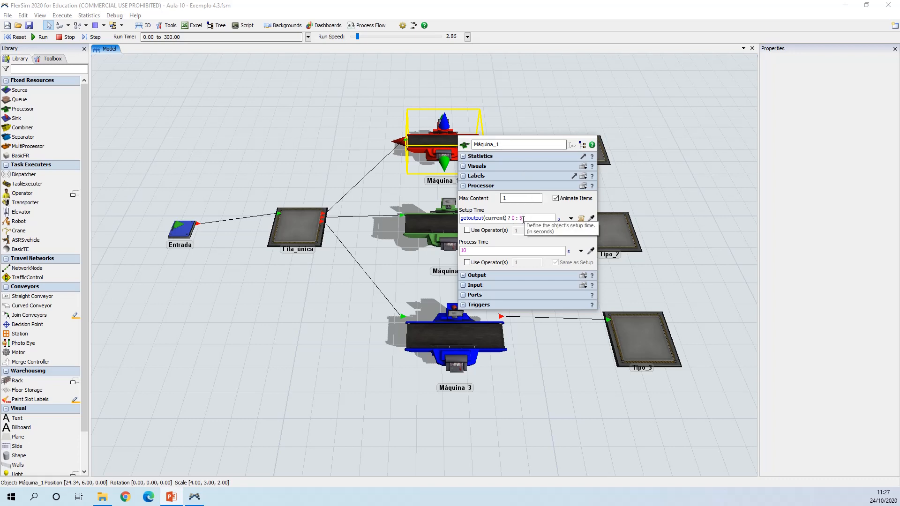
Copy Máquina_1's conditional setup time expression to Máquina_2 and adapt it to getoutput(current) ? 0 : 6
click(524, 122)
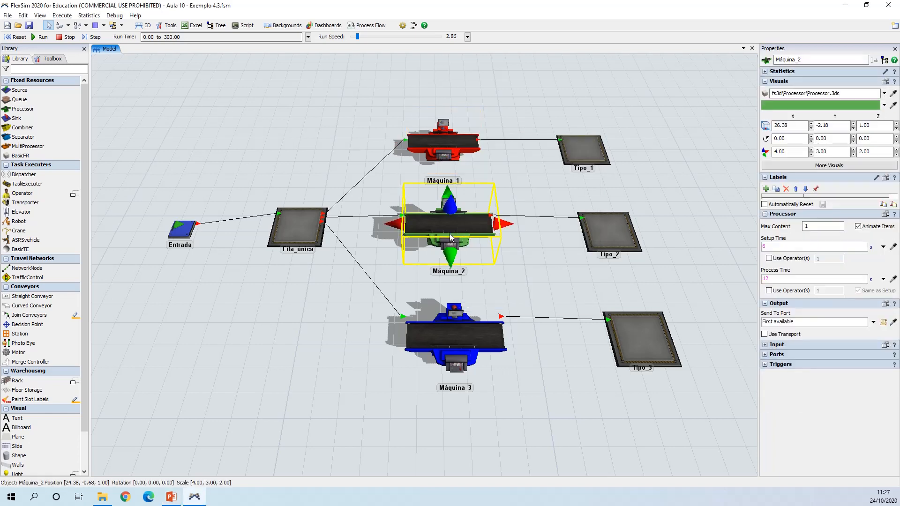
click(450, 150)
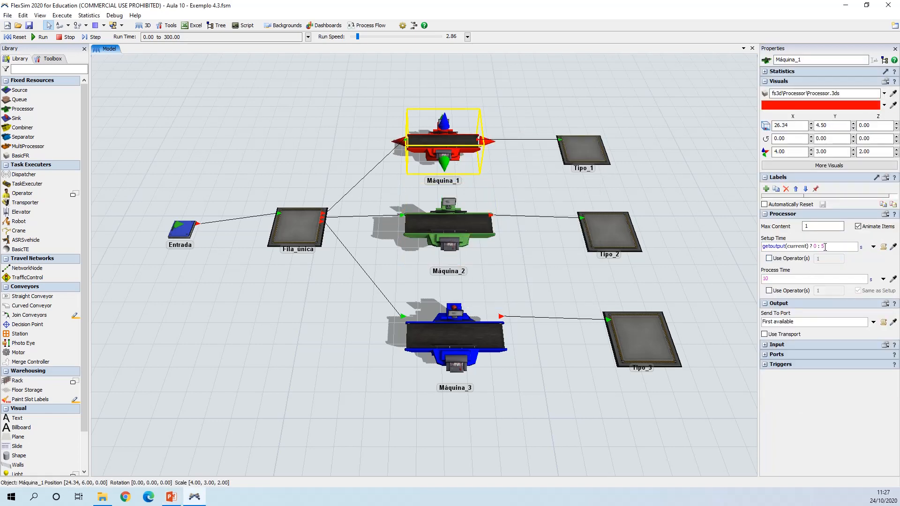
drag(825, 247, 750, 245)
key(ctrl+c)
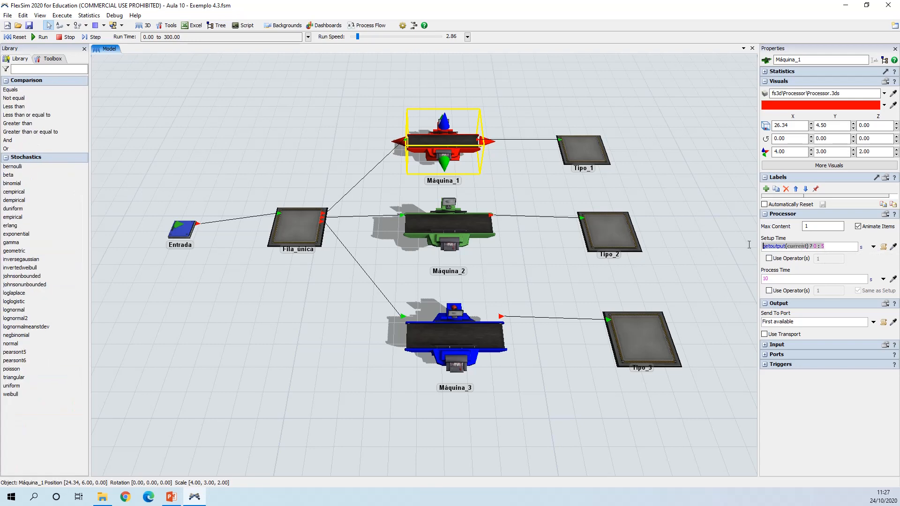
click(437, 227)
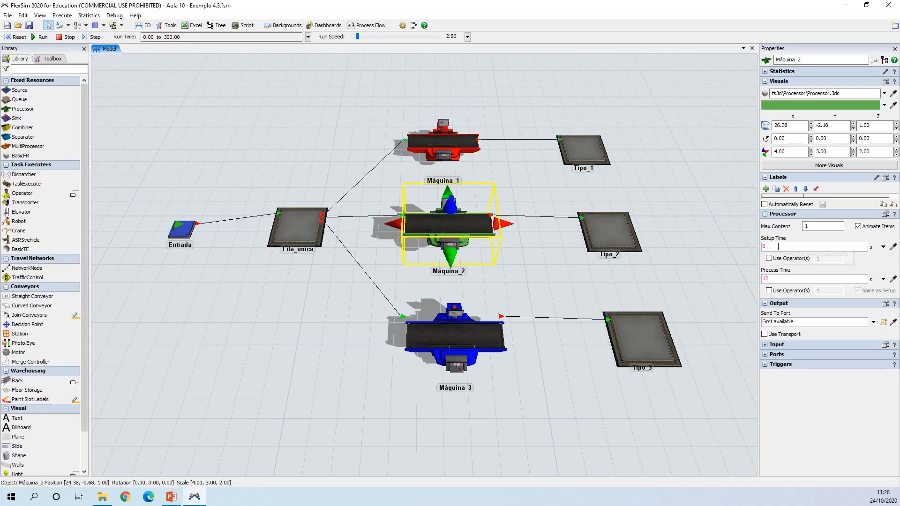
drag(778, 246, 751, 248)
key(ctrl+v)
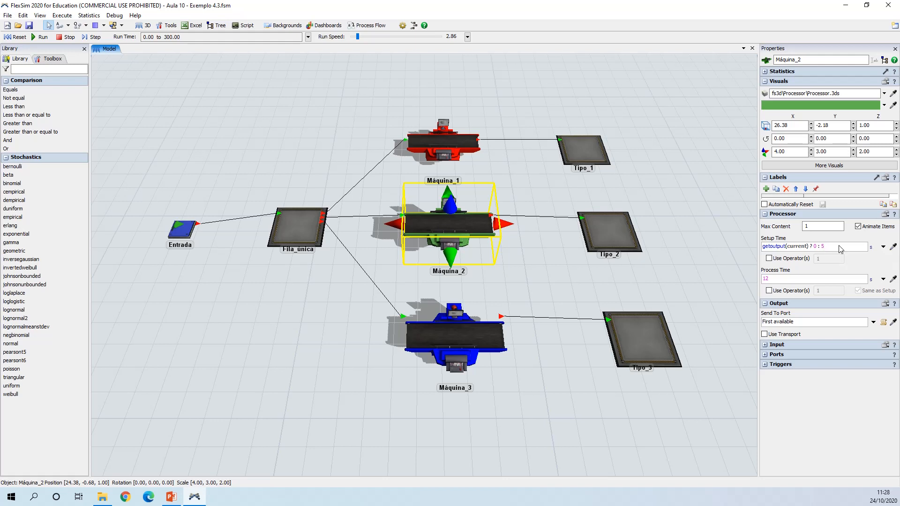
key(BackSpace)
text(6)
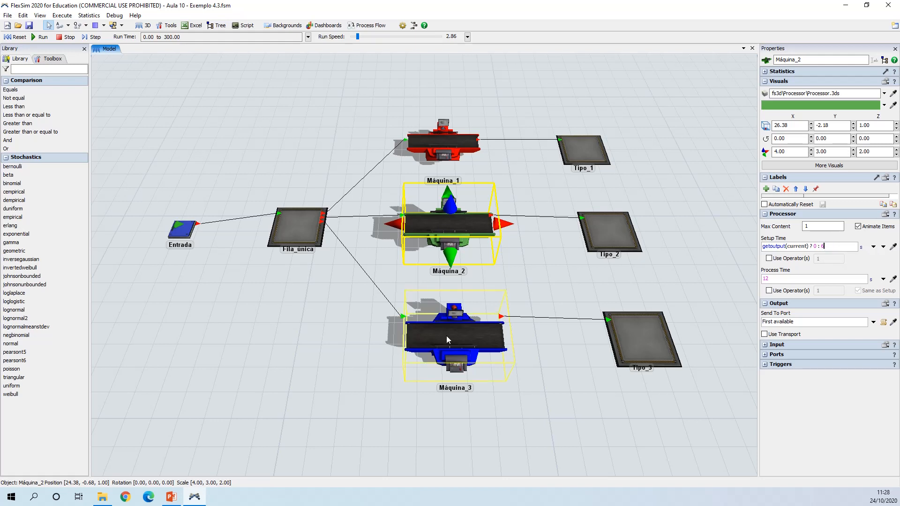
Replace Máquina_3's setup time with the conditional expression getoutput(current) ? 0 : 7
click(453, 335)
drag(805, 247, 750, 247)
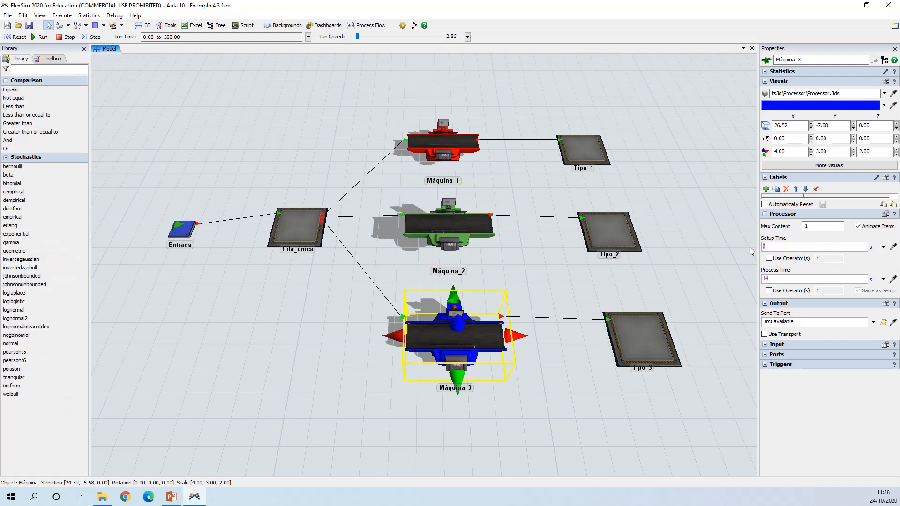
key(ctrl+v)
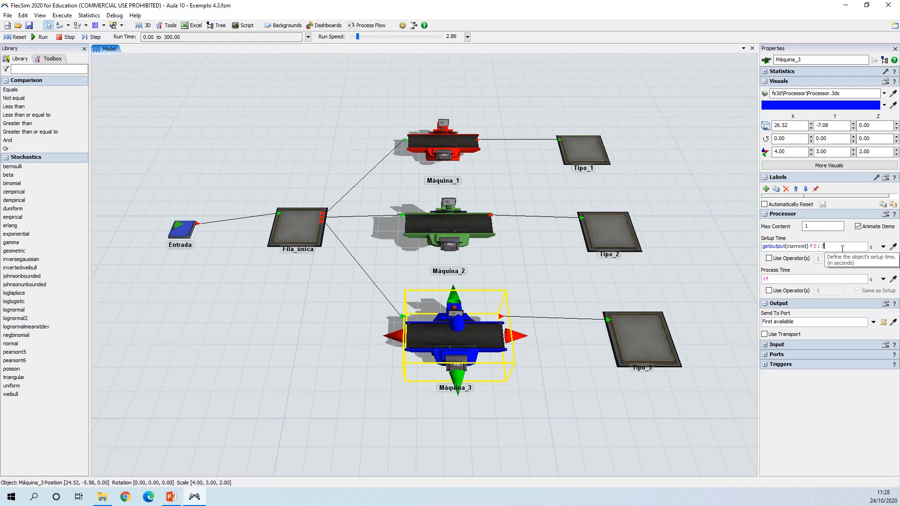
click(676, 252)
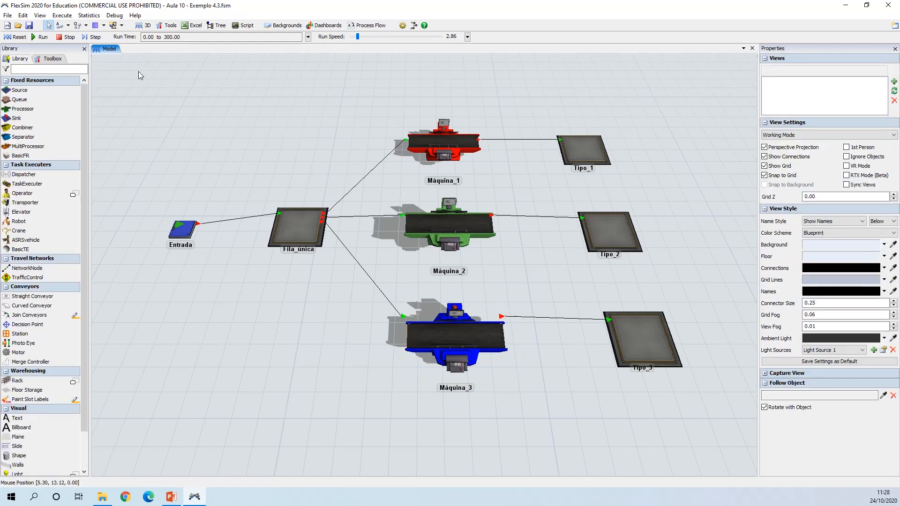
Reset the model and run it at a speed of 1.00, raising it to 28.00, to check that setup applies only to each machine's first item
click(15, 38)
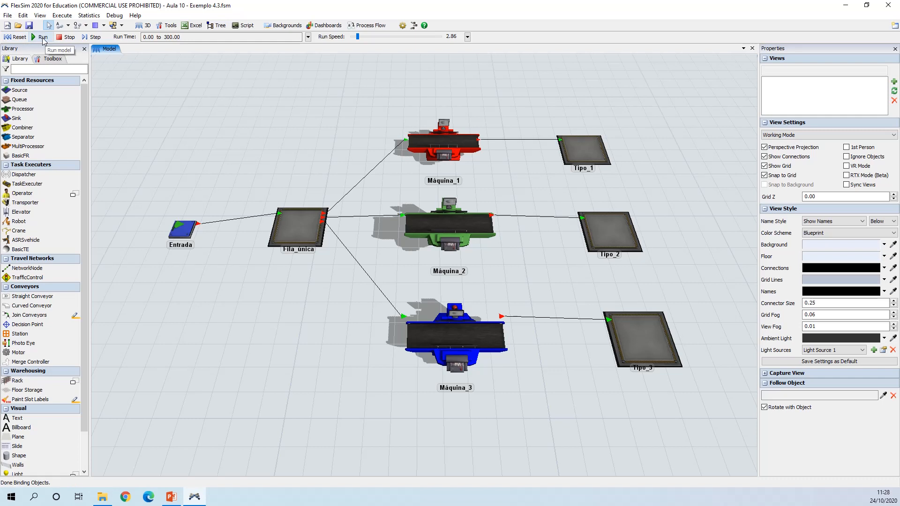
click(467, 37)
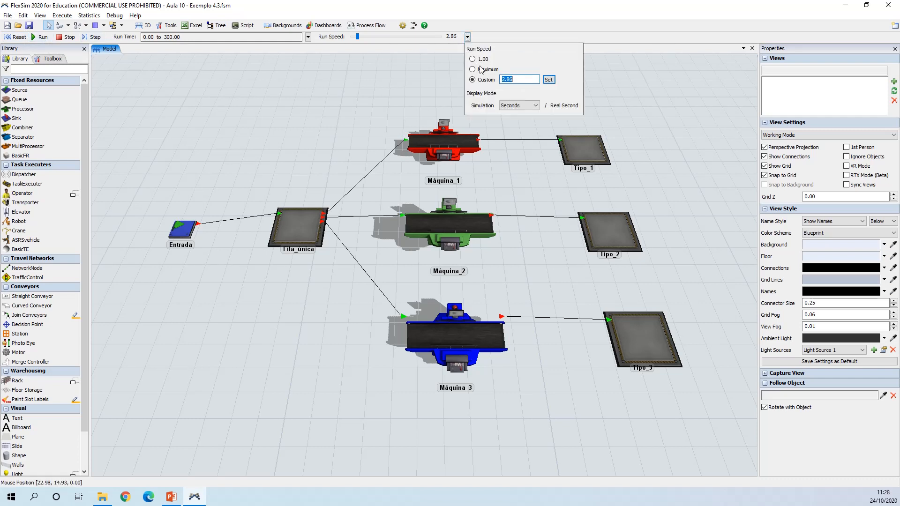
click(472, 60)
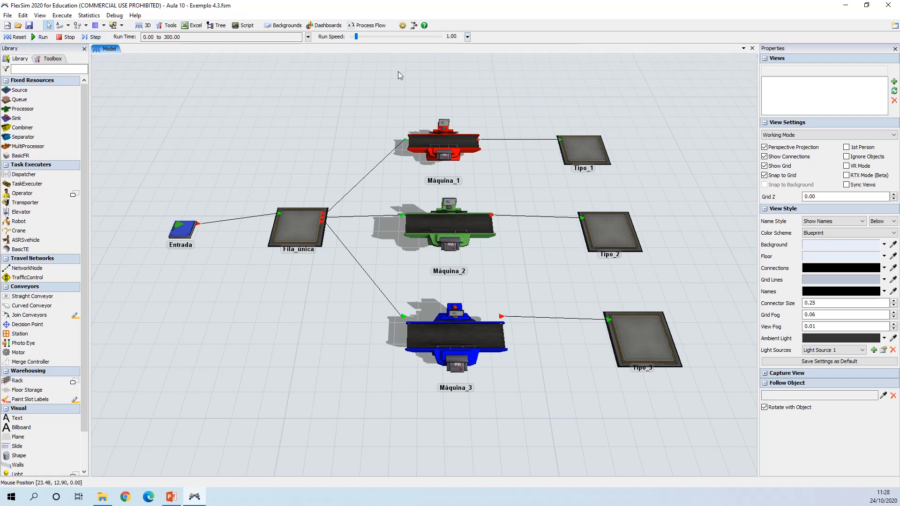
click(40, 37)
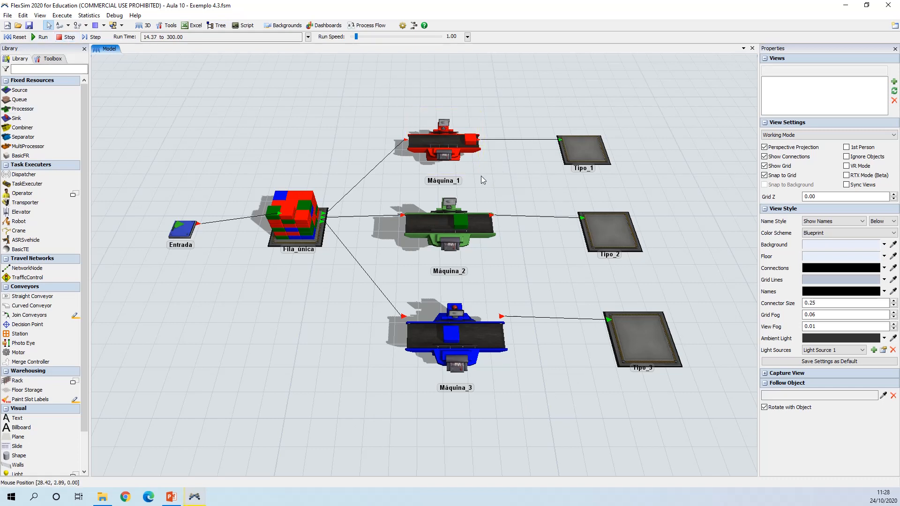
click(44, 39)
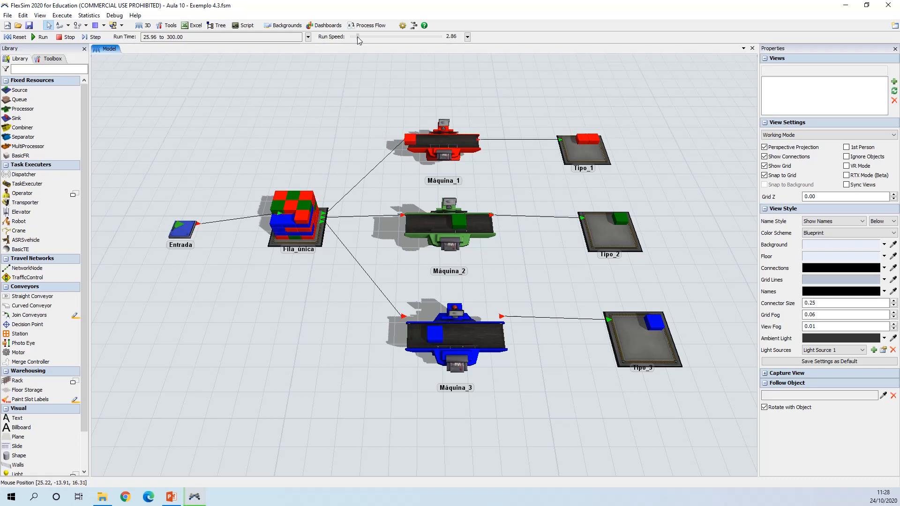
drag(357, 37, 361, 37)
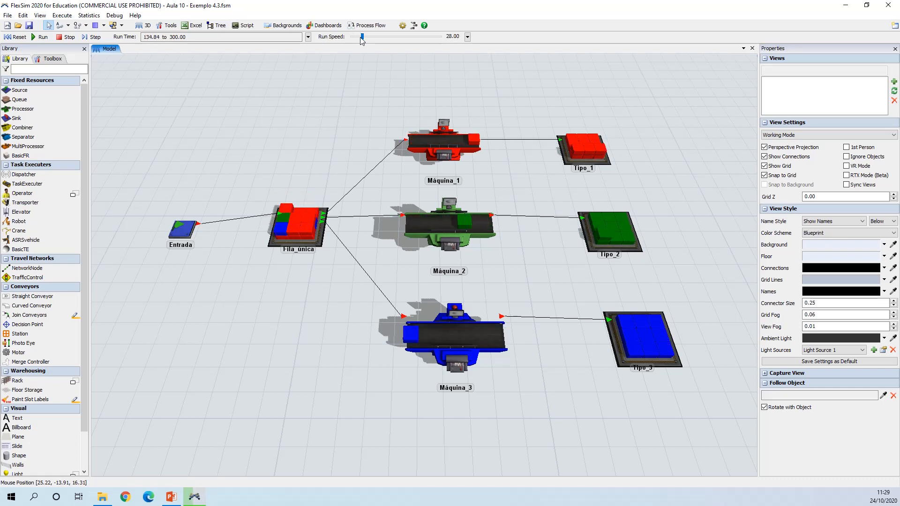
Rerun the model from the start at a speed of 28.00, then again at 1.46 raised to 3.84, to examine the machines' setup behaviour
click(18, 37)
click(43, 38)
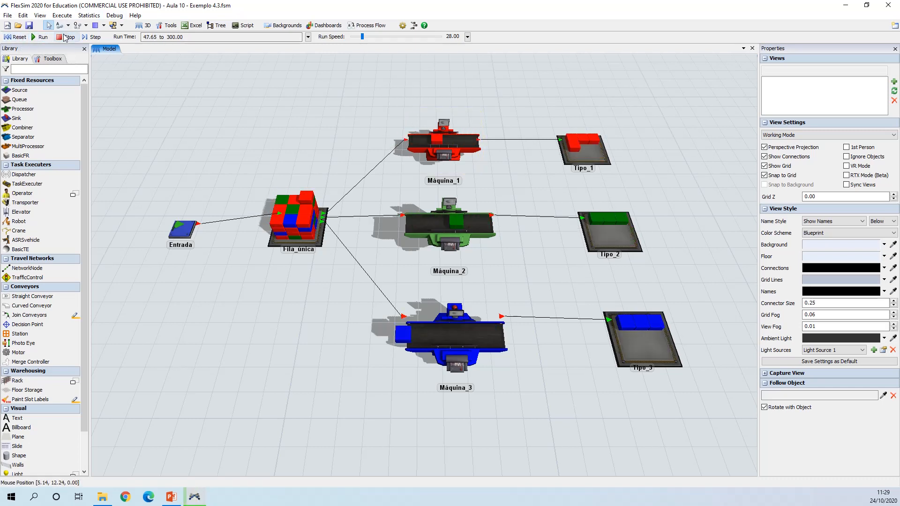
drag(363, 37, 362, 37)
click(8, 40)
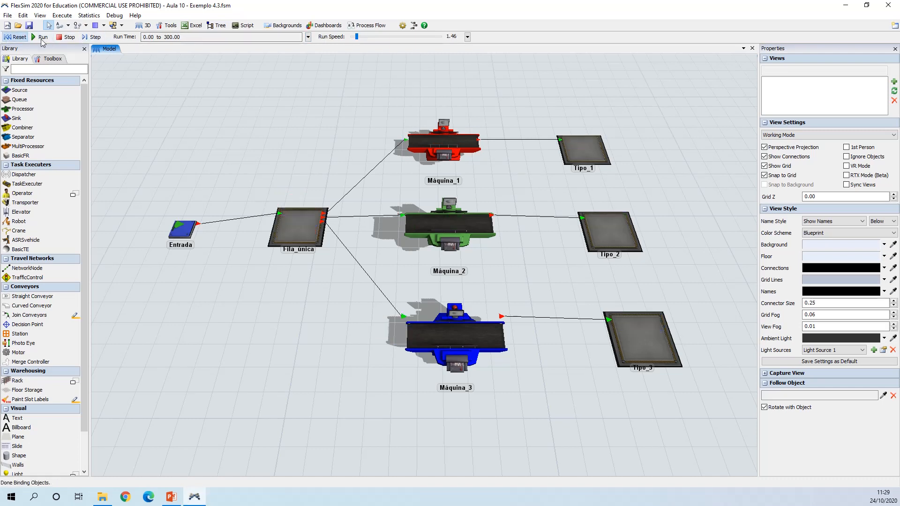
click(43, 37)
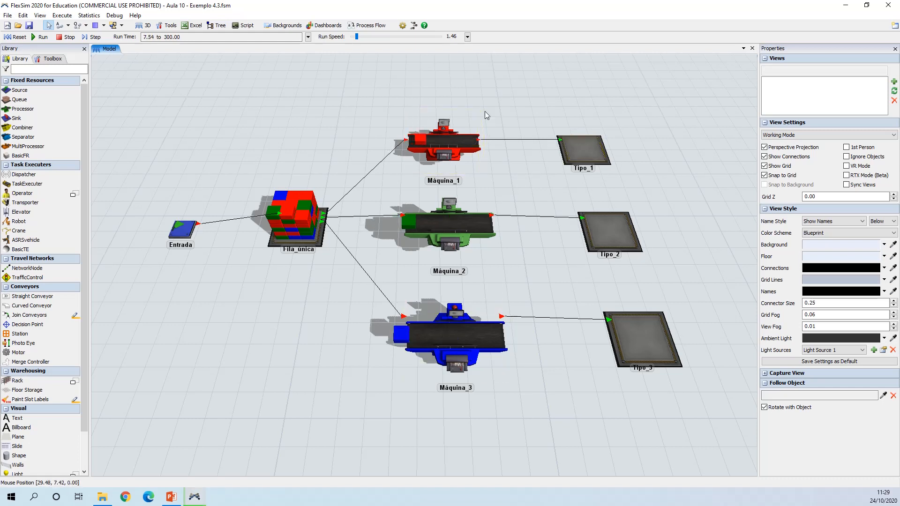
drag(356, 36, 360, 36)
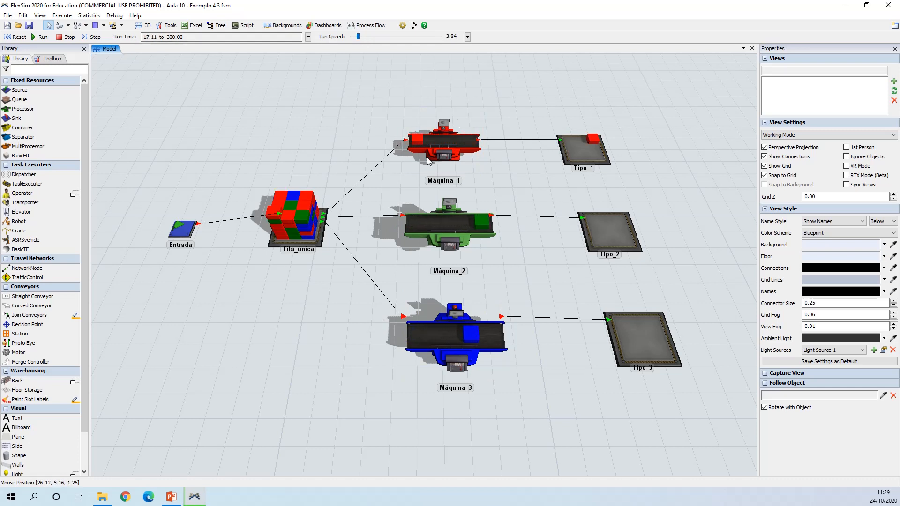